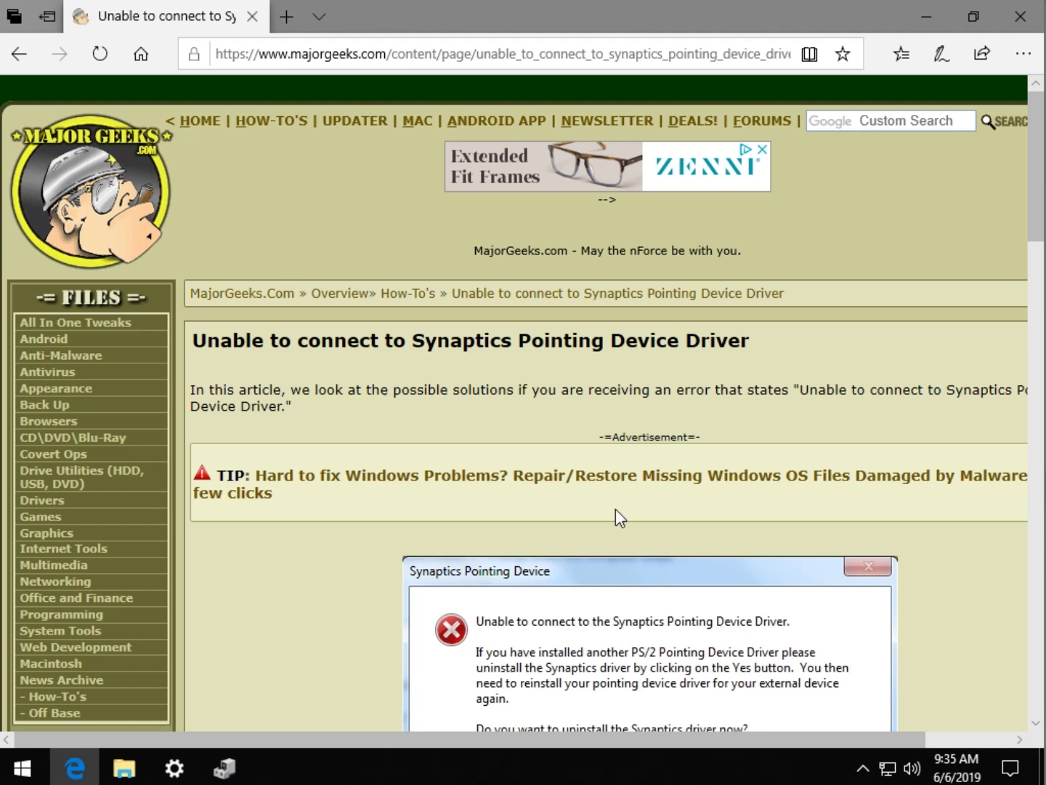
scroll(611, 505, "down", 3)
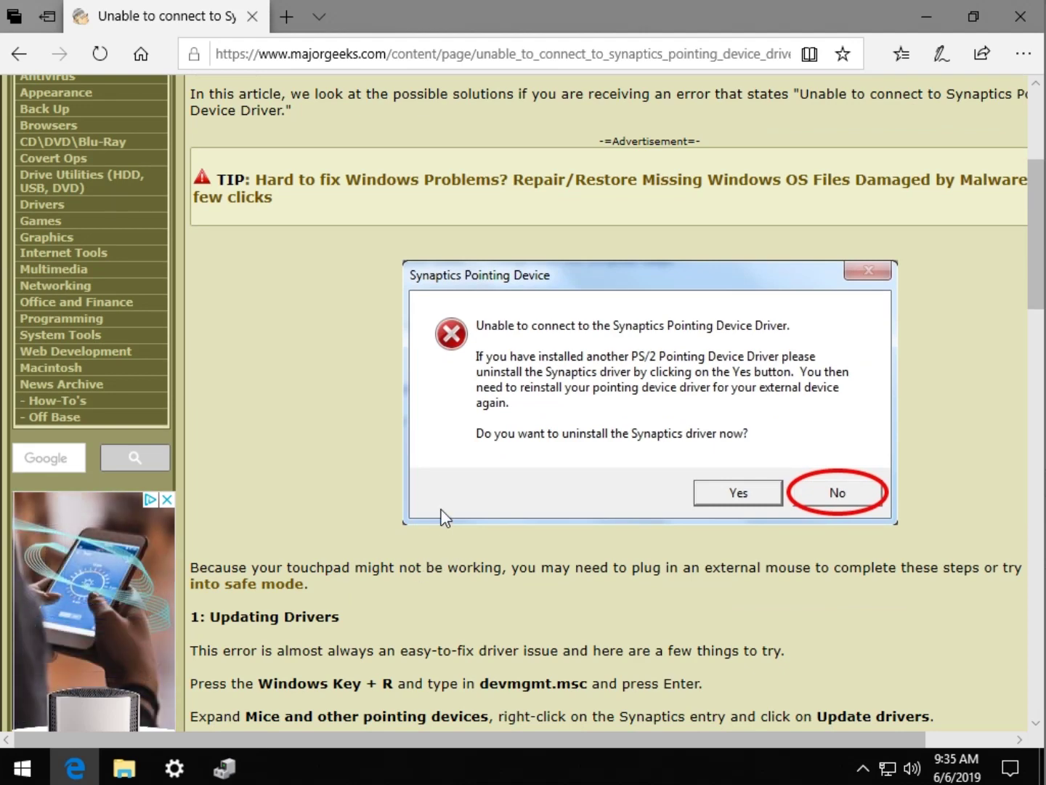
scroll(279, 446, "down", 3)
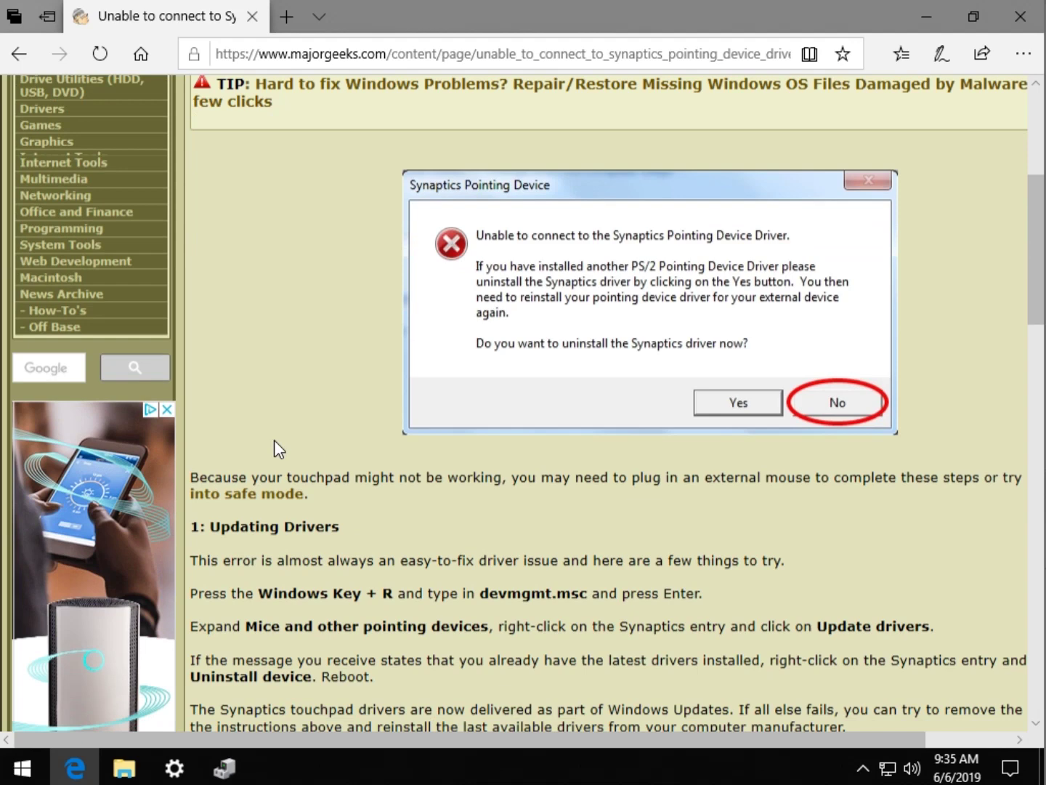
scroll(278, 441, "down", 2)
scroll(332, 449, "down", 2)
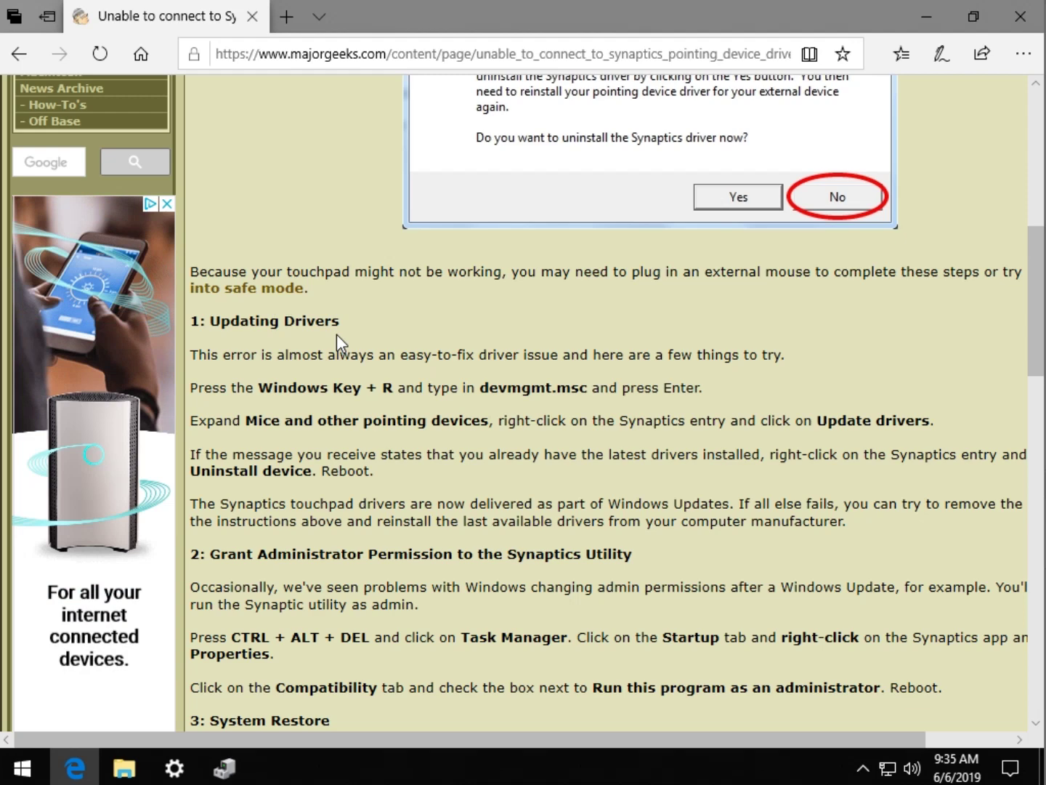
scroll(528, 303, "down", 1)
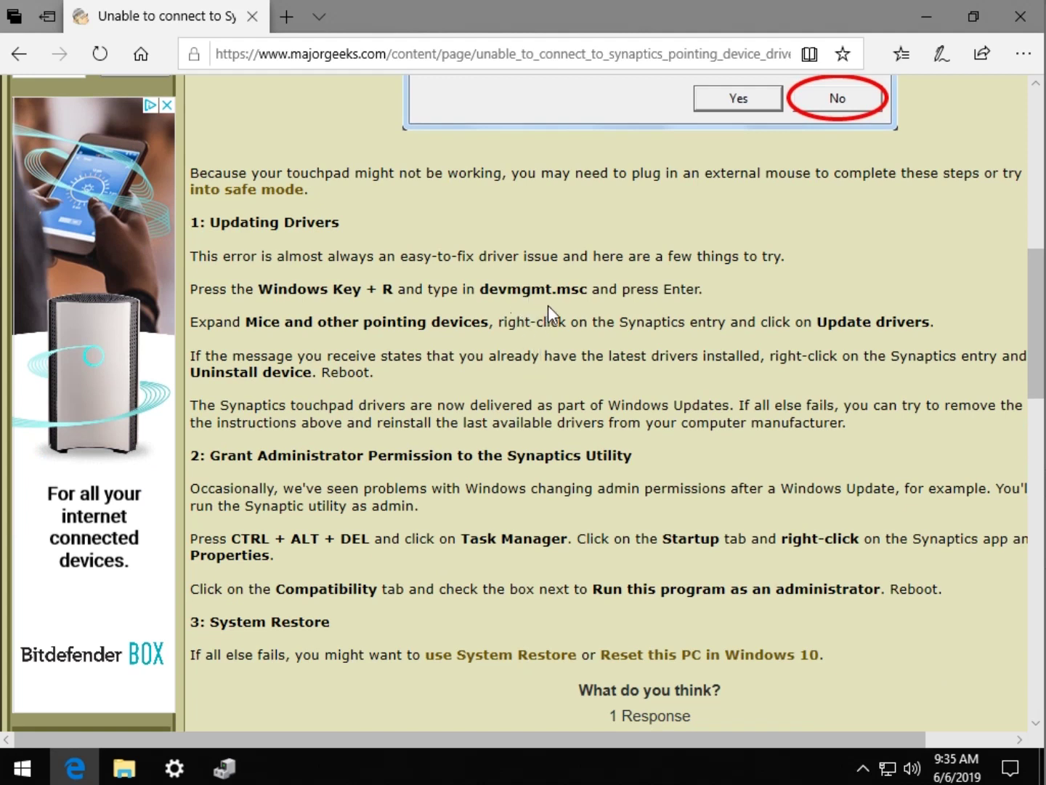
Copy the article's devmgmt.msc command and run it from the Run box to open Device Manager.
left_click_drag(480, 290, 550, 283)
right_click(572, 298)
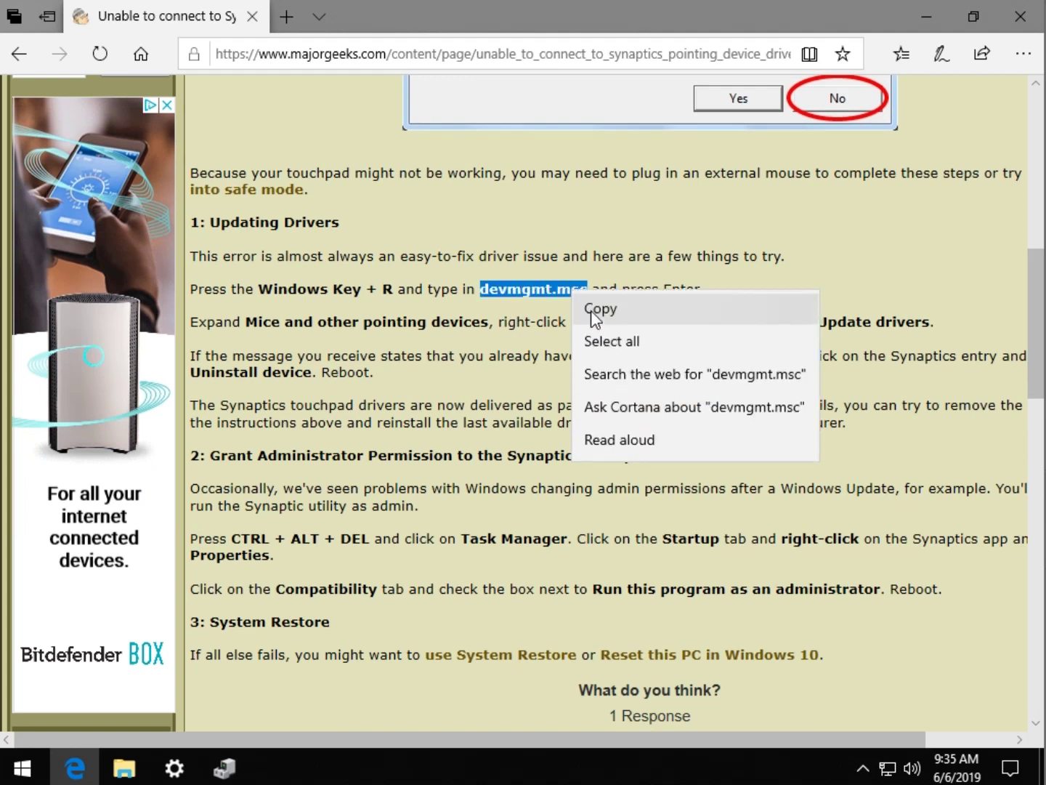
left_click(592, 311)
left_click(516, 294)
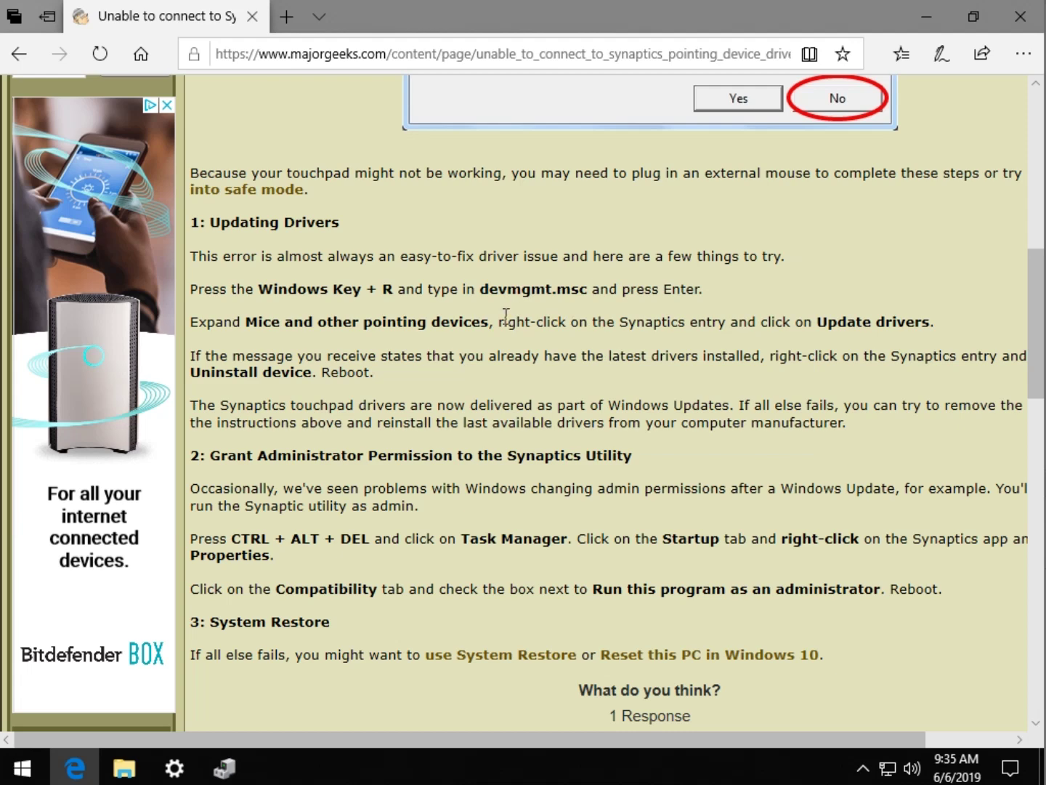
key("super+r")
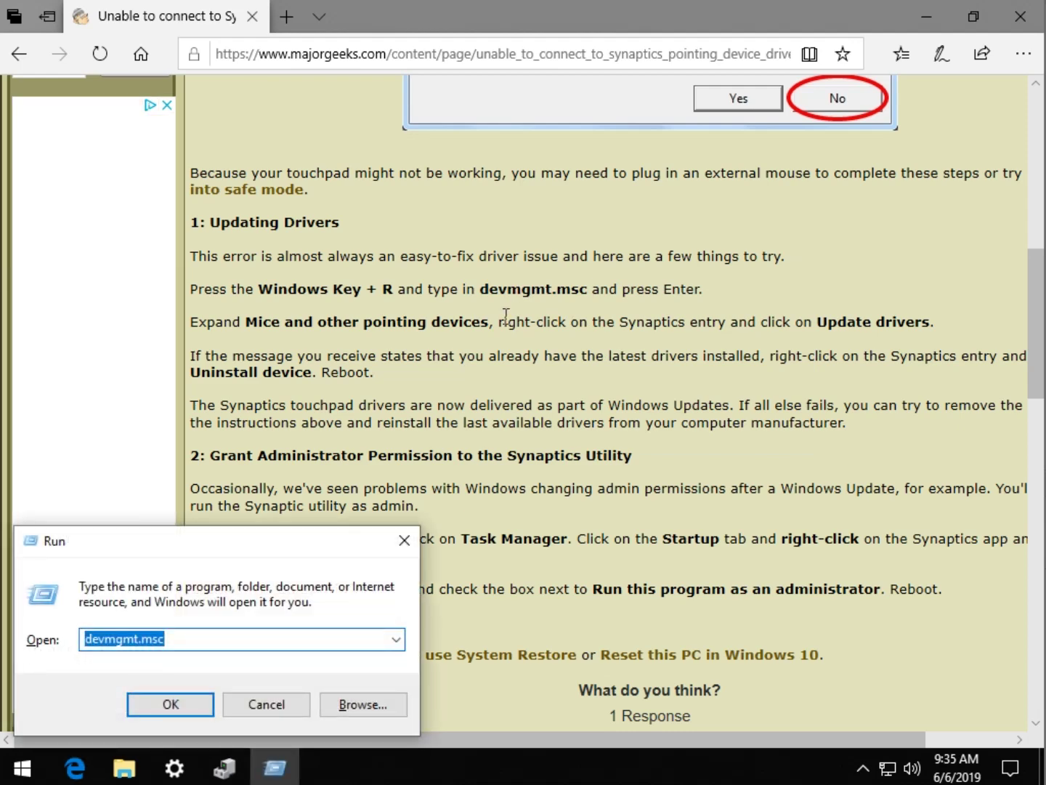
key("Right")
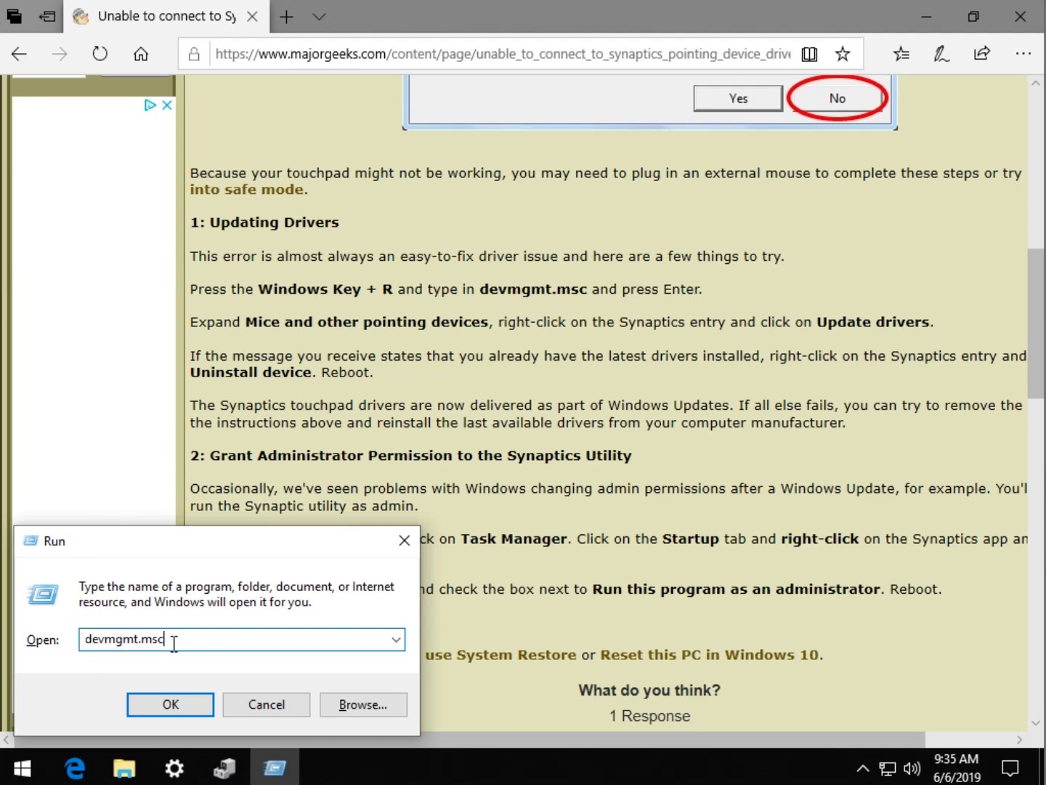
left_click(170, 705)
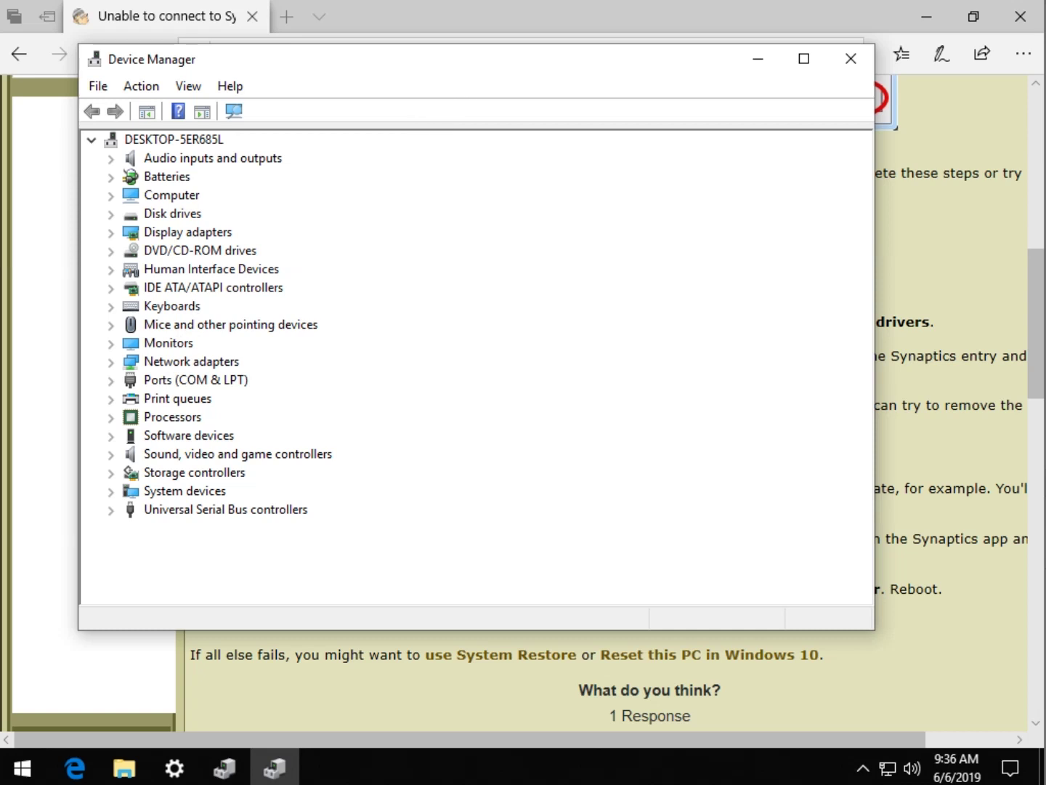
Move Device Manager aside, expand Mice and other pointing devices, and select VMware Pointing Device.
left_click_drag(467, 70, 562, 83)
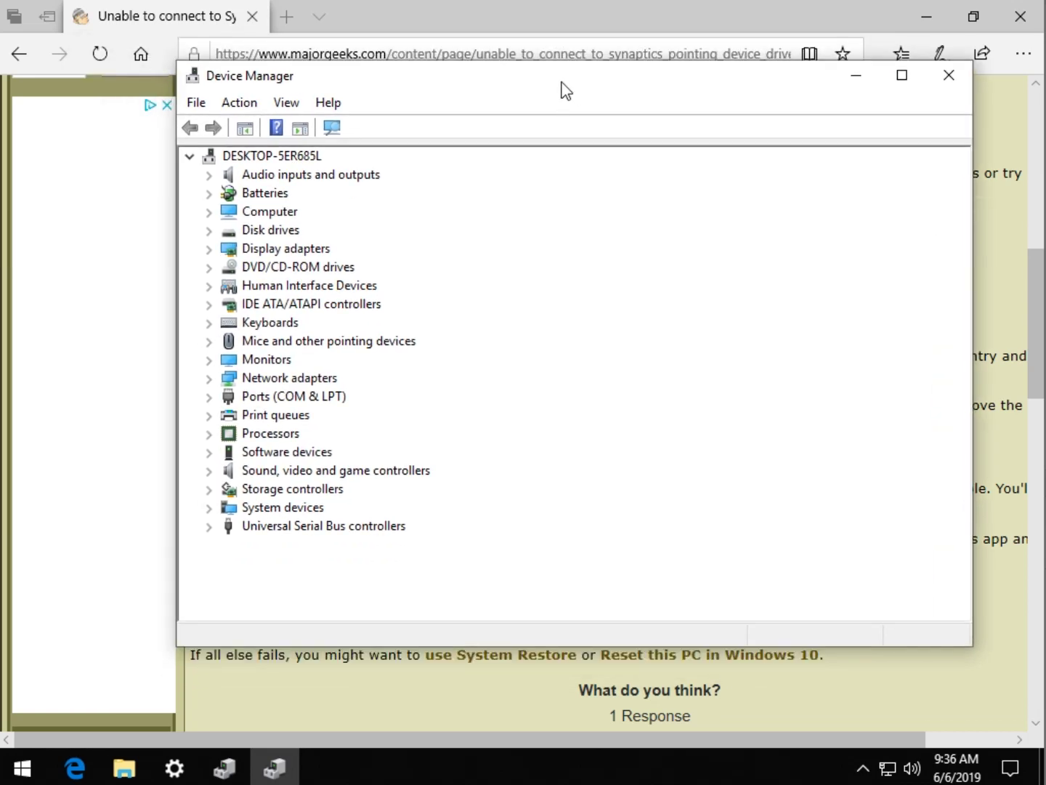
left_click(210, 342)
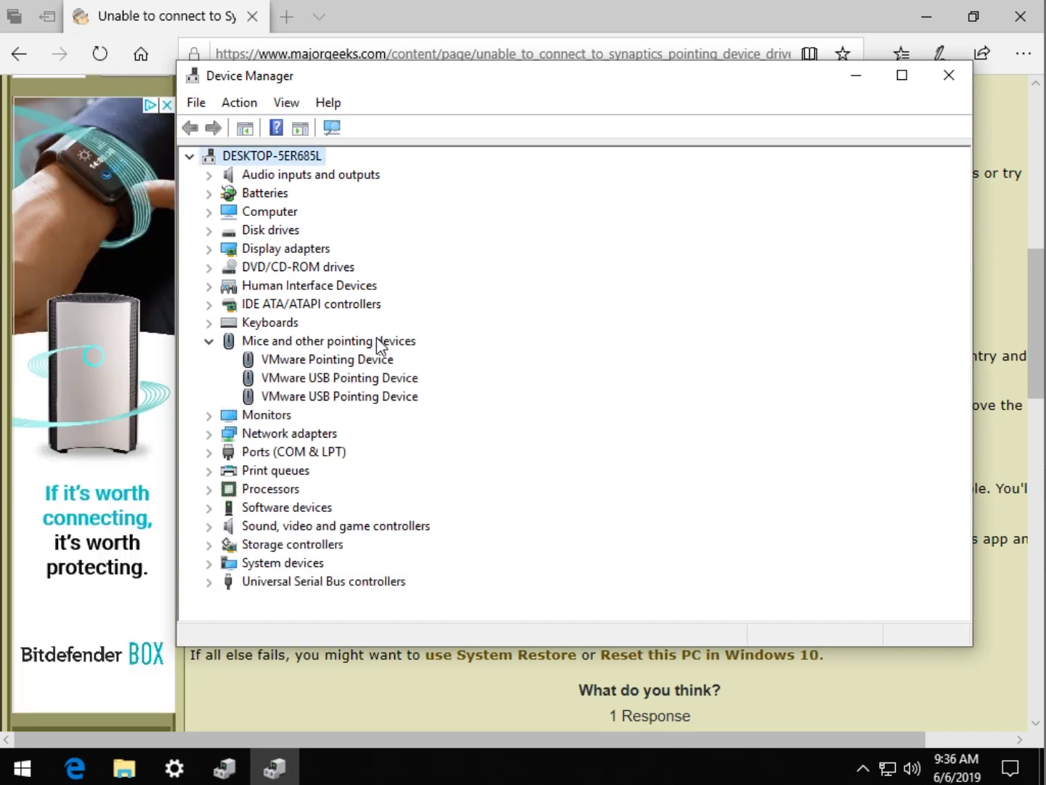
left_click(309, 366)
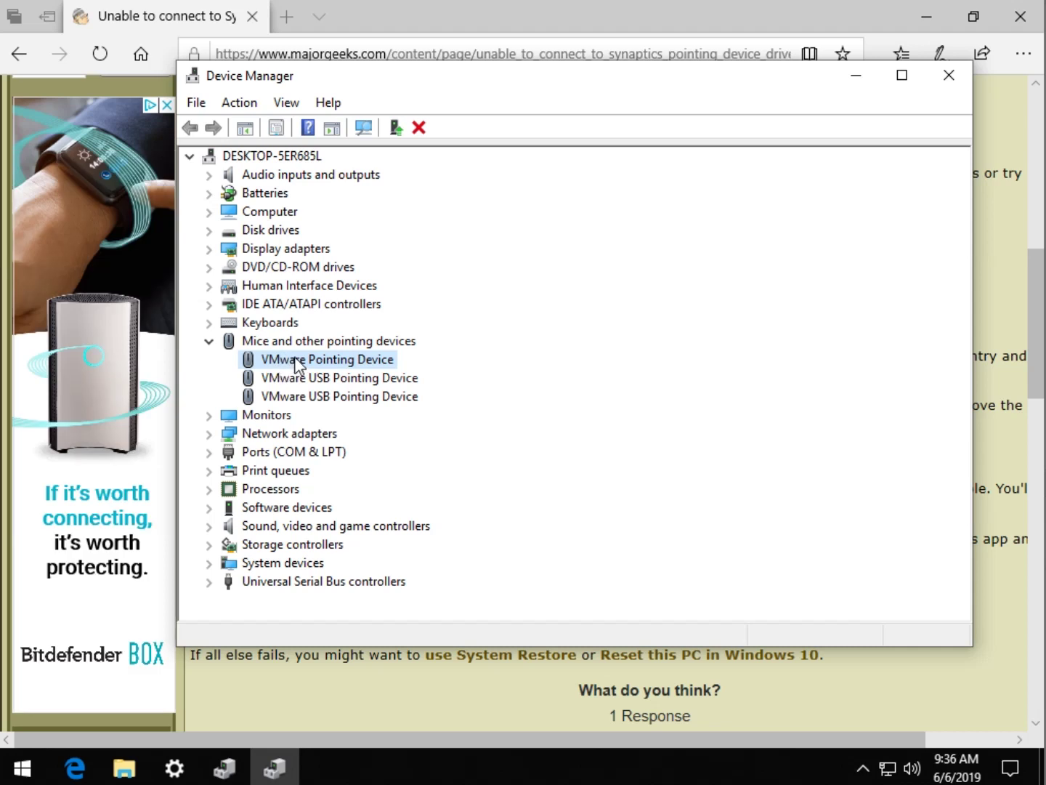
Automatically search for a VMware Pointing Device driver update and close the 'already installed' result.
right_click(295, 359)
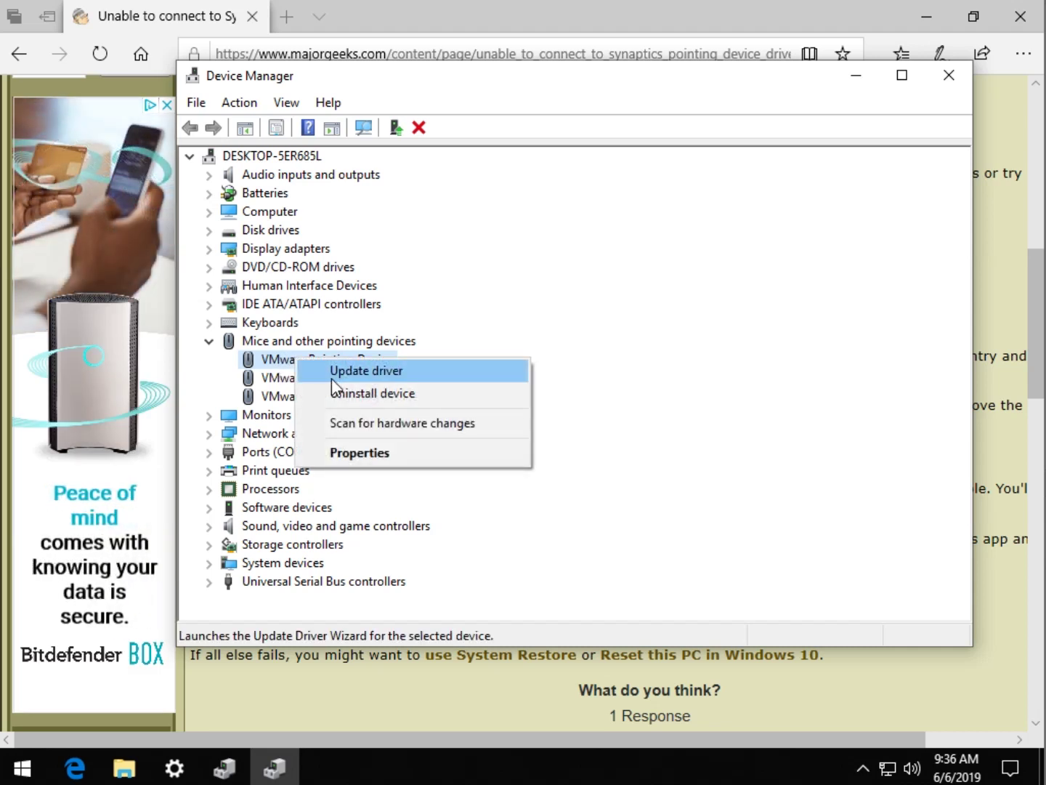
left_click(330, 377)
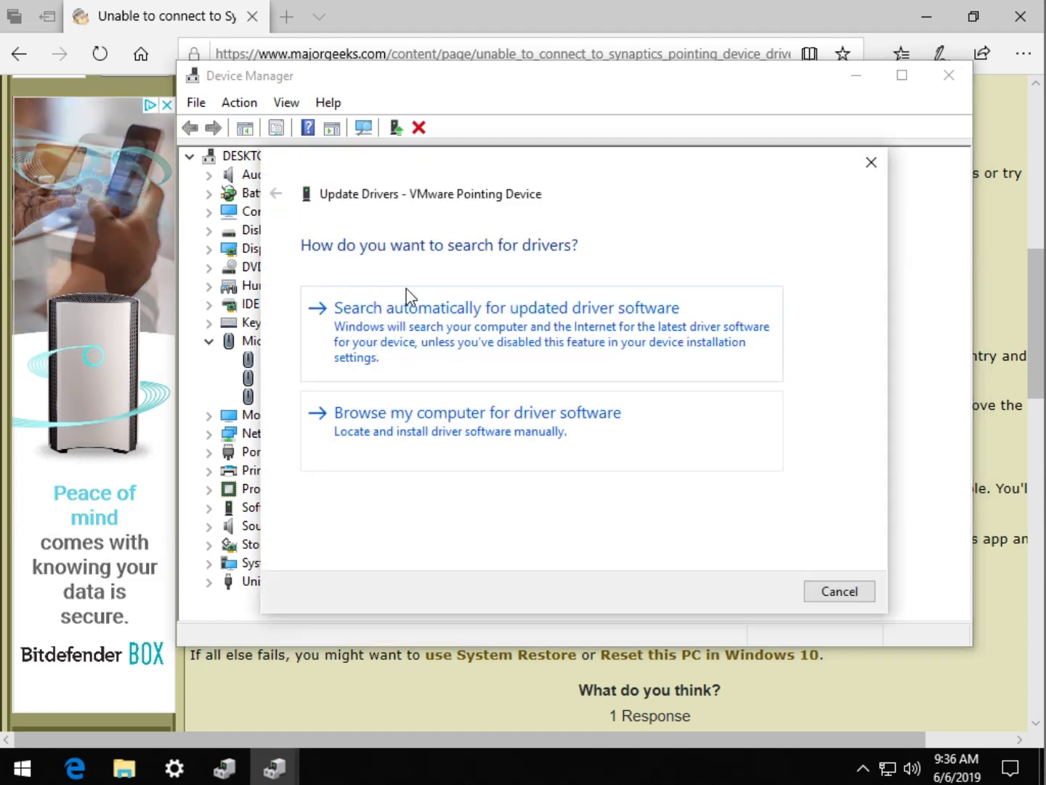
left_click(511, 334)
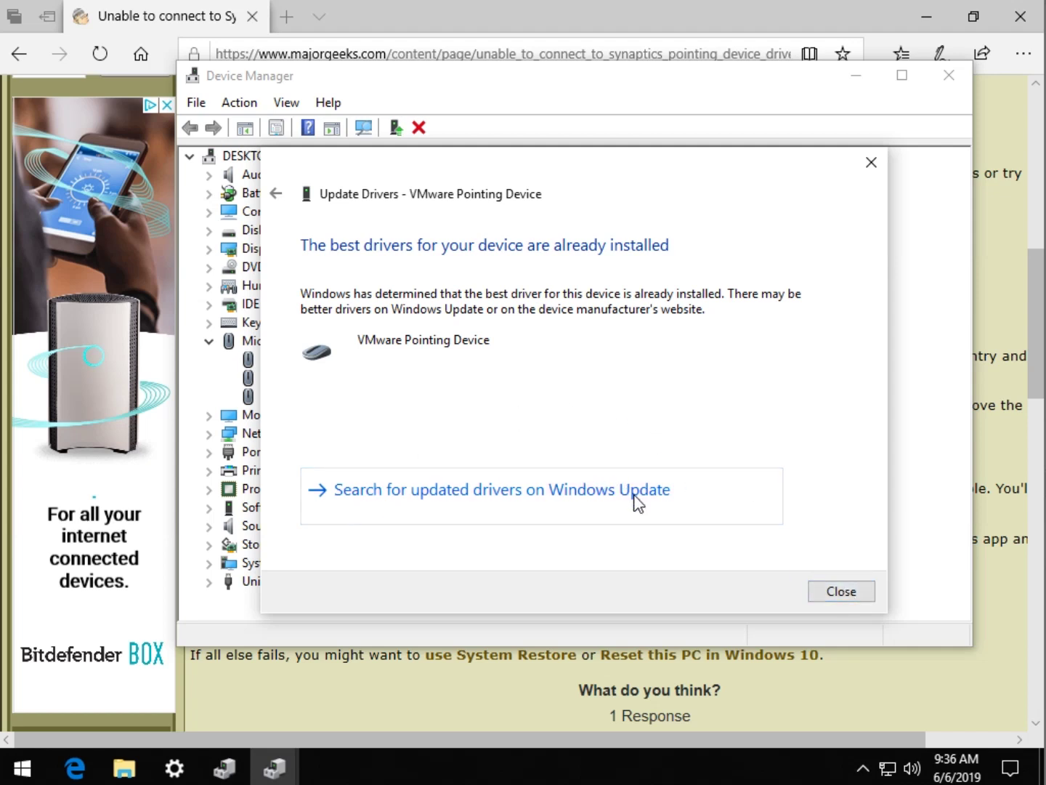
left_click(834, 592)
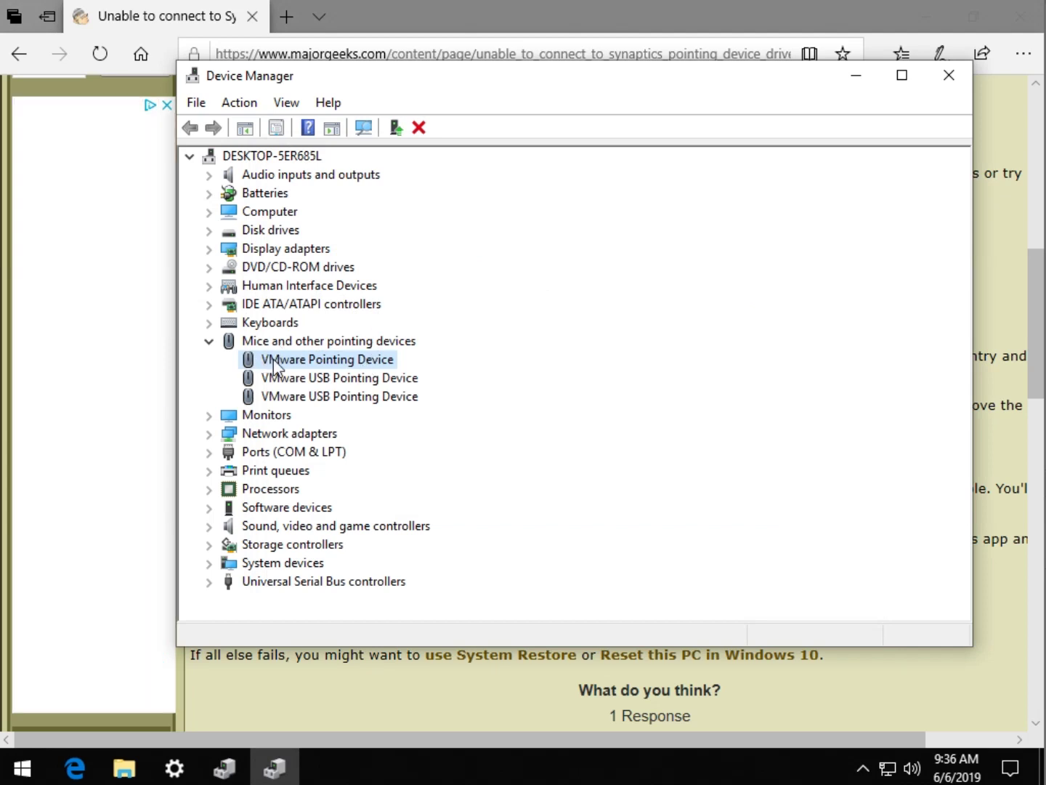
Dismiss VMware Pointing Device's context menu without uninstalling, then close Device Manager.
right_click(280, 366)
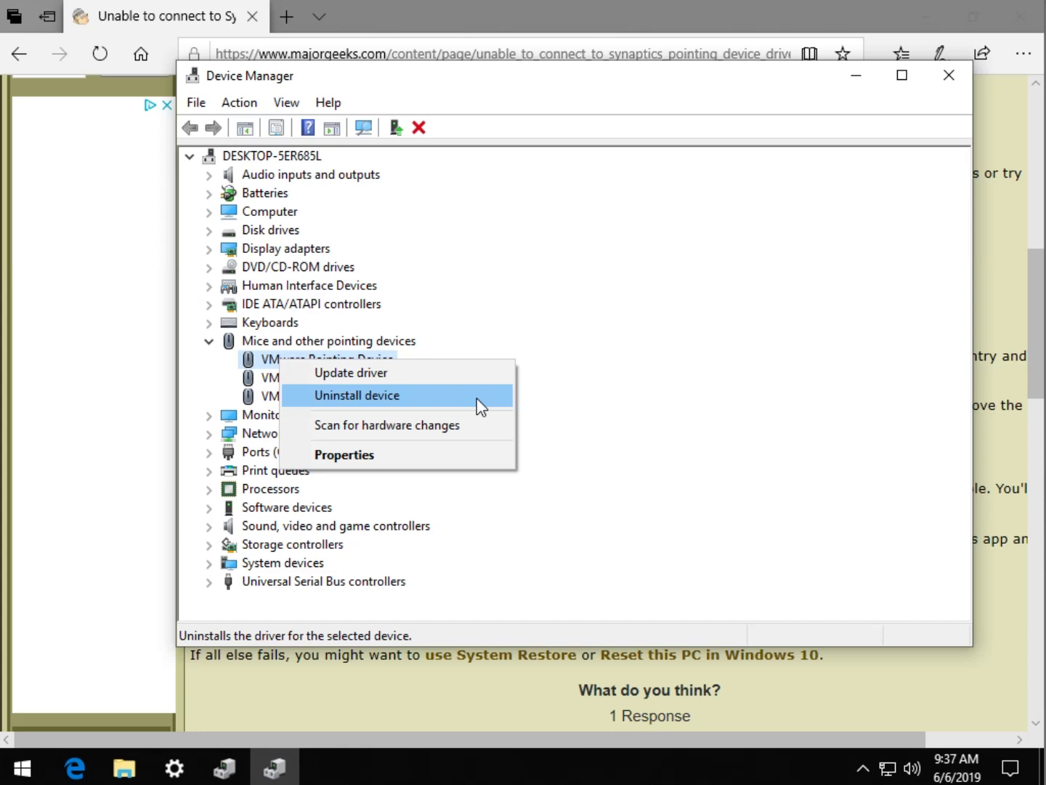
left_click(562, 324)
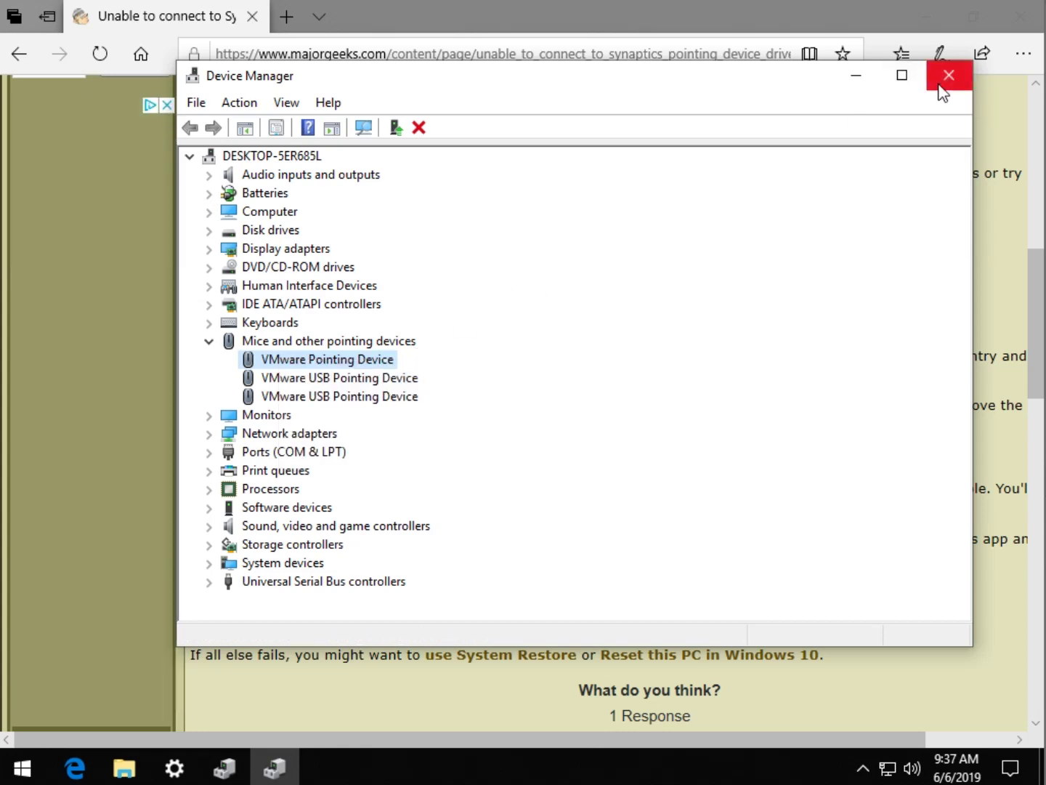
left_click(949, 76)
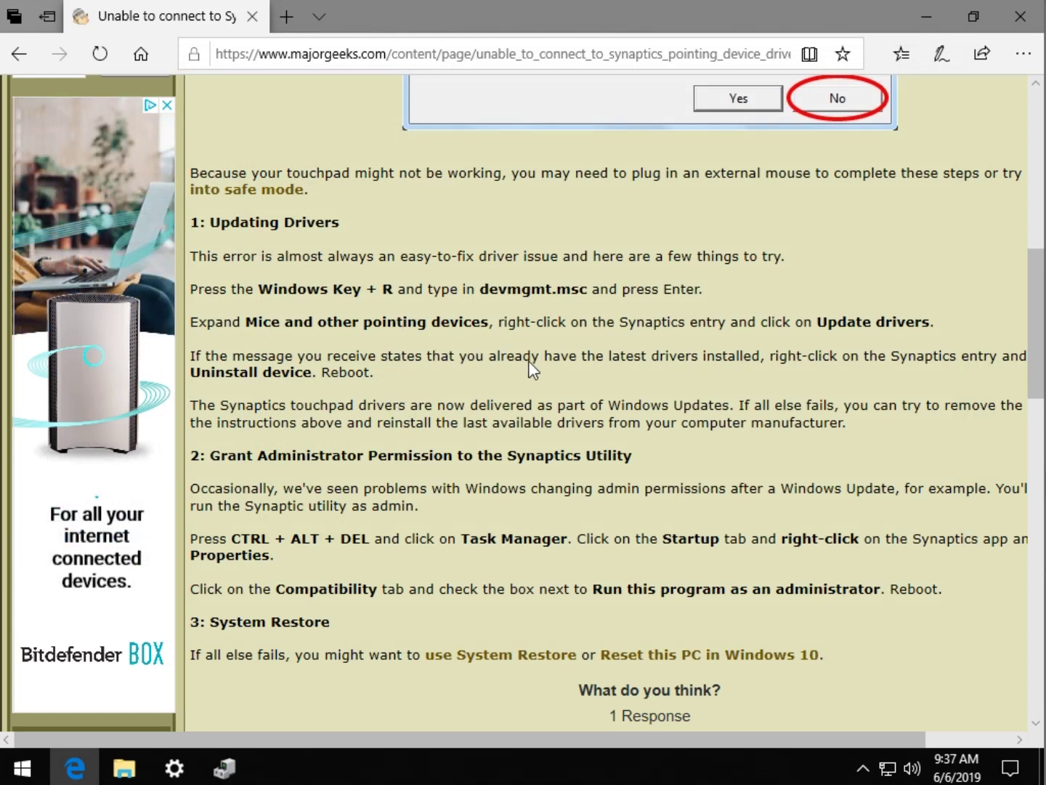
scroll(531, 368, "down", 1)
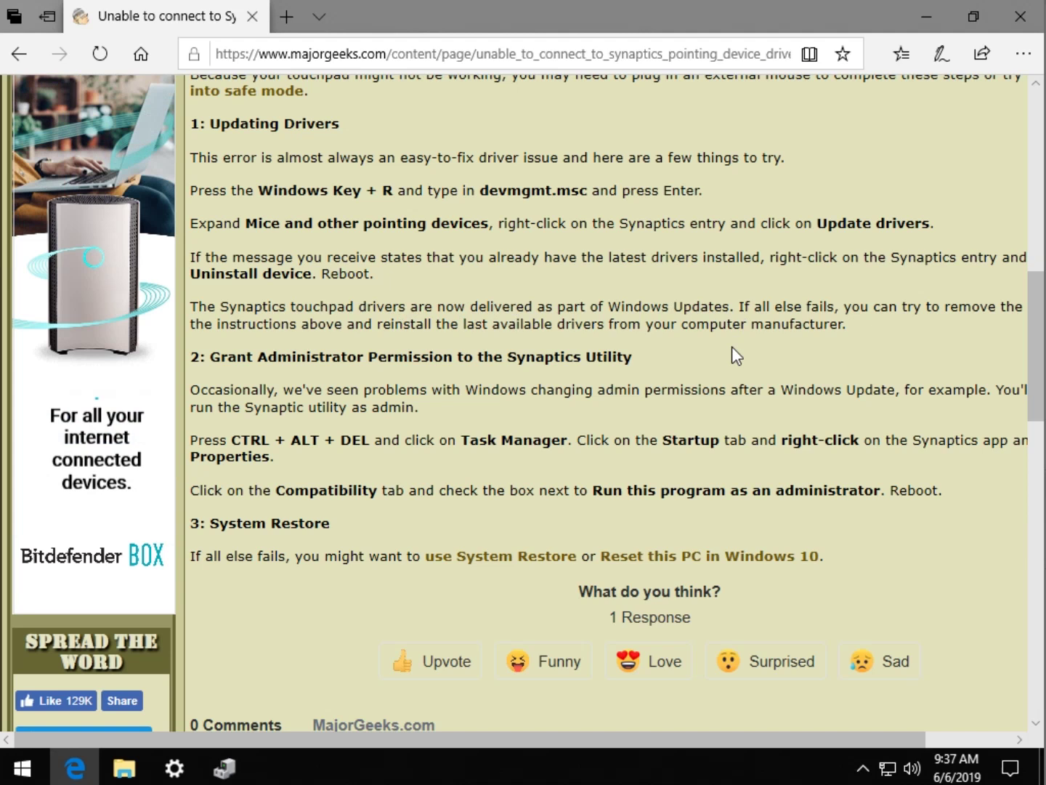
scroll(573, 293, "down", 2)
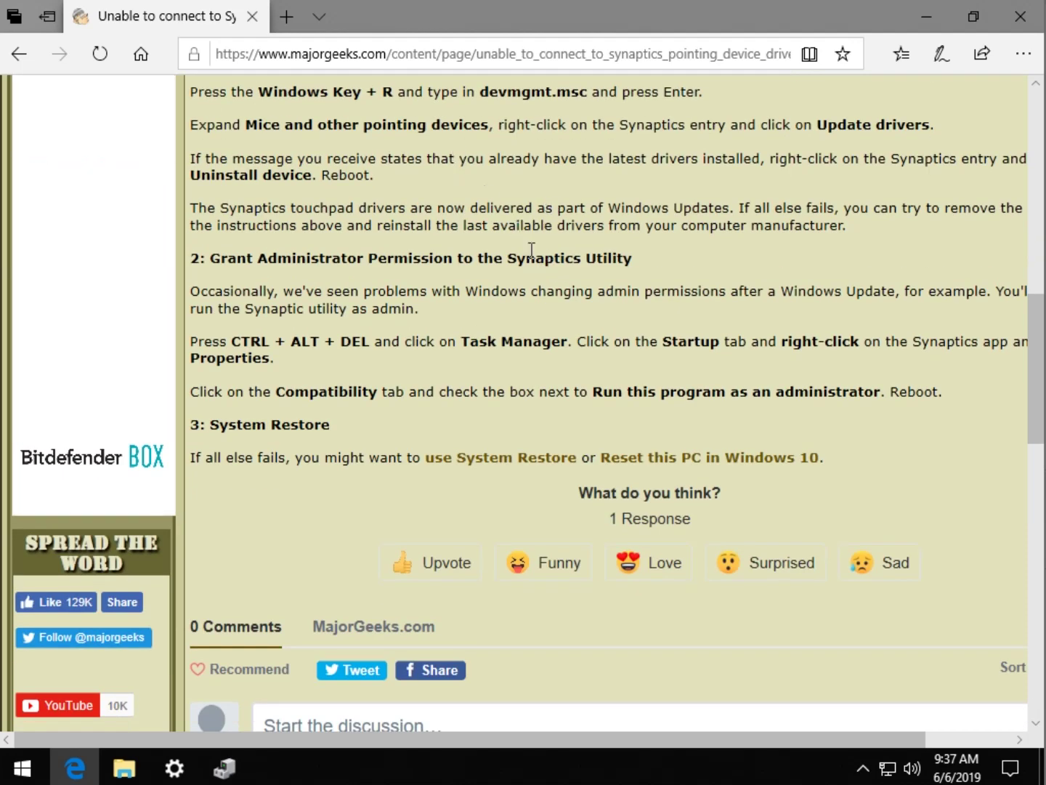
scroll(476, 276, "up", 4)
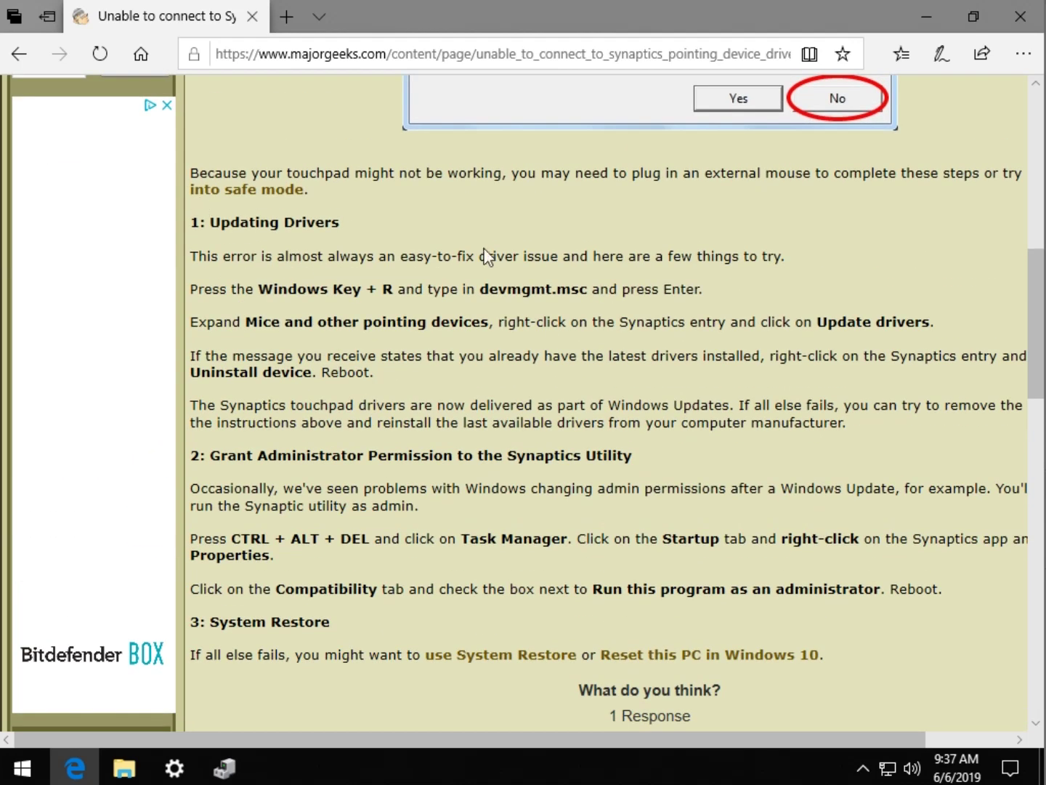
scroll(482, 410, "down", 2)
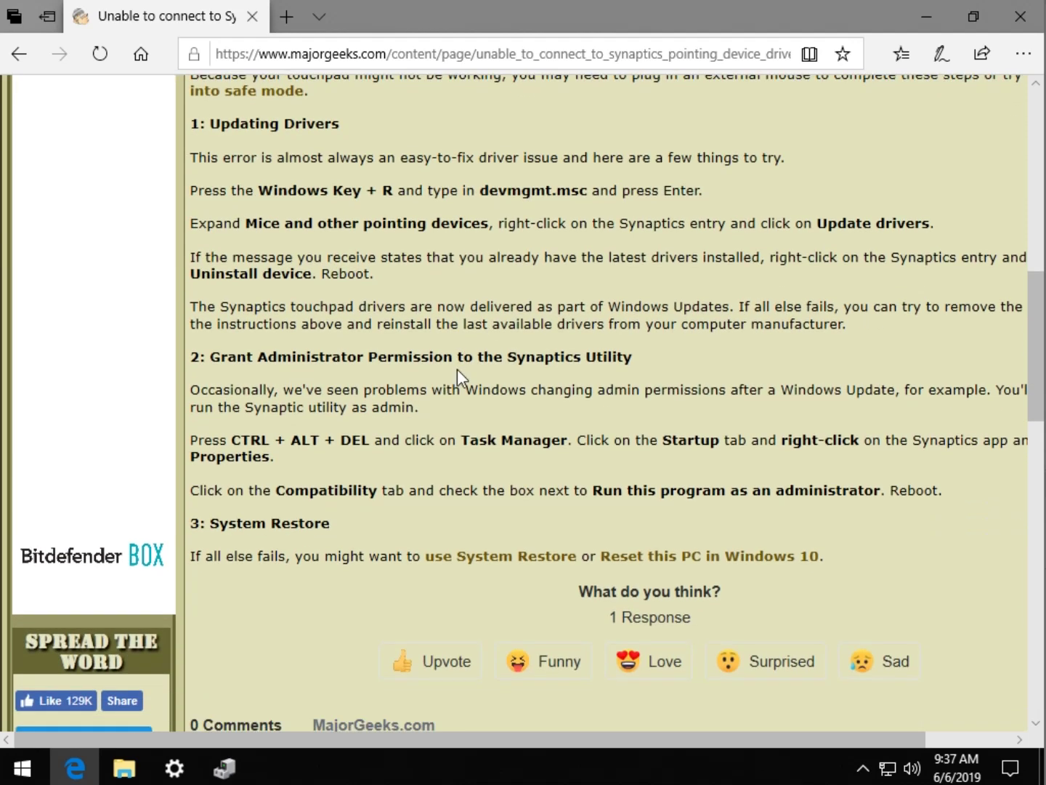
scroll(457, 369, "down", 2)
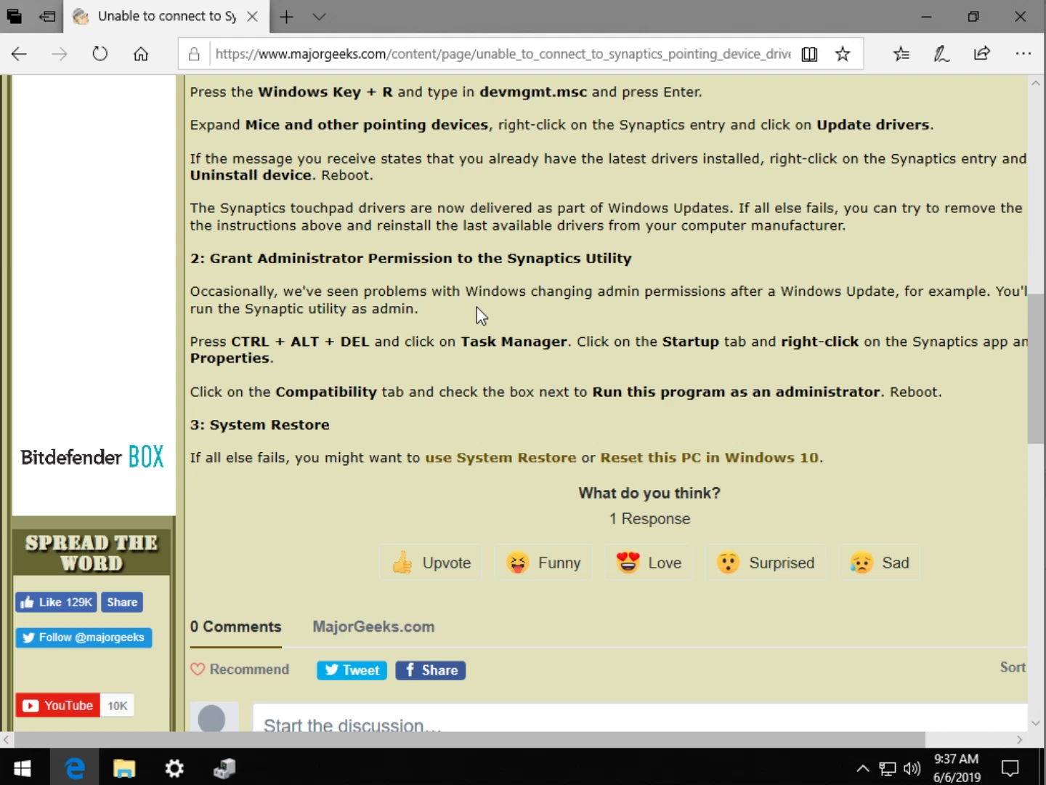
Launch Task Manager from Ctrl+Alt+Del in detailed view and show its Startup list.
key("ctrl+alt+Delete")
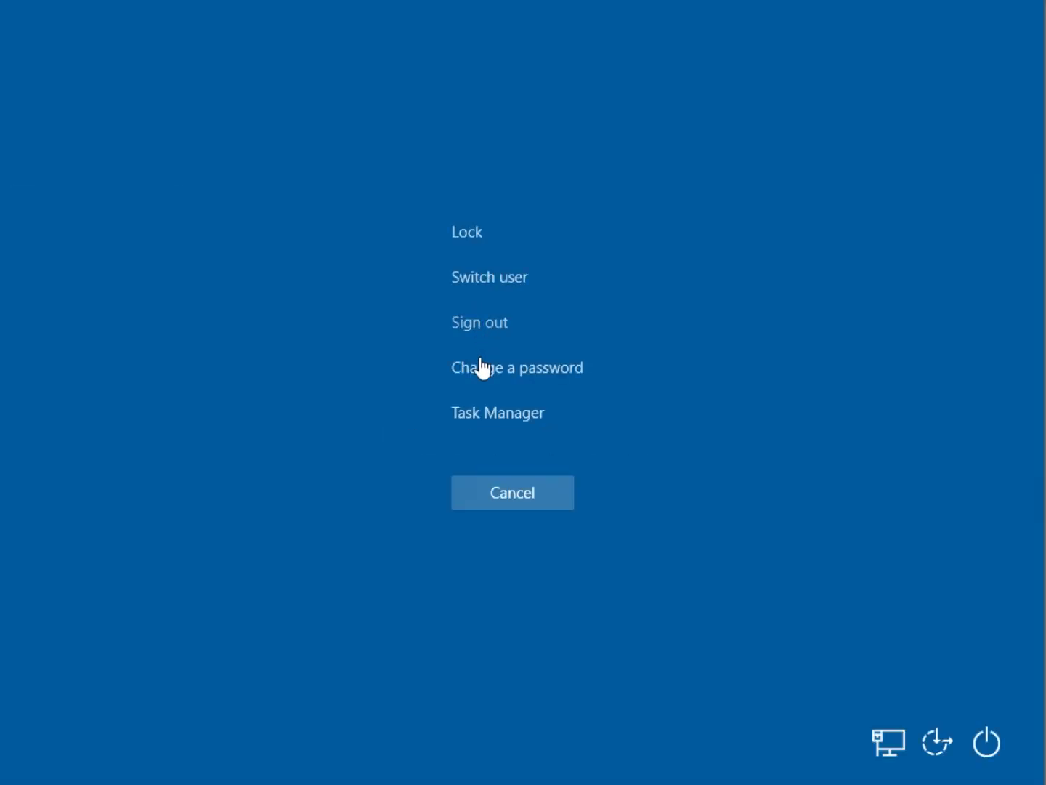
left_click(468, 412)
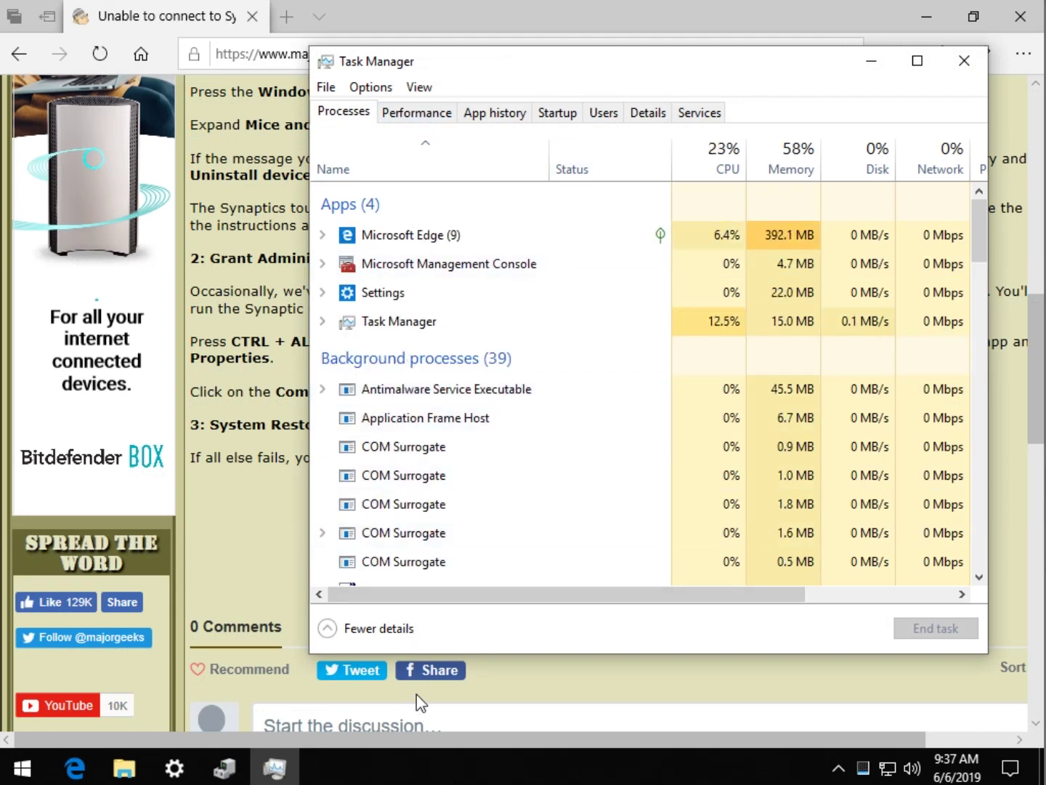
left_click(378, 628)
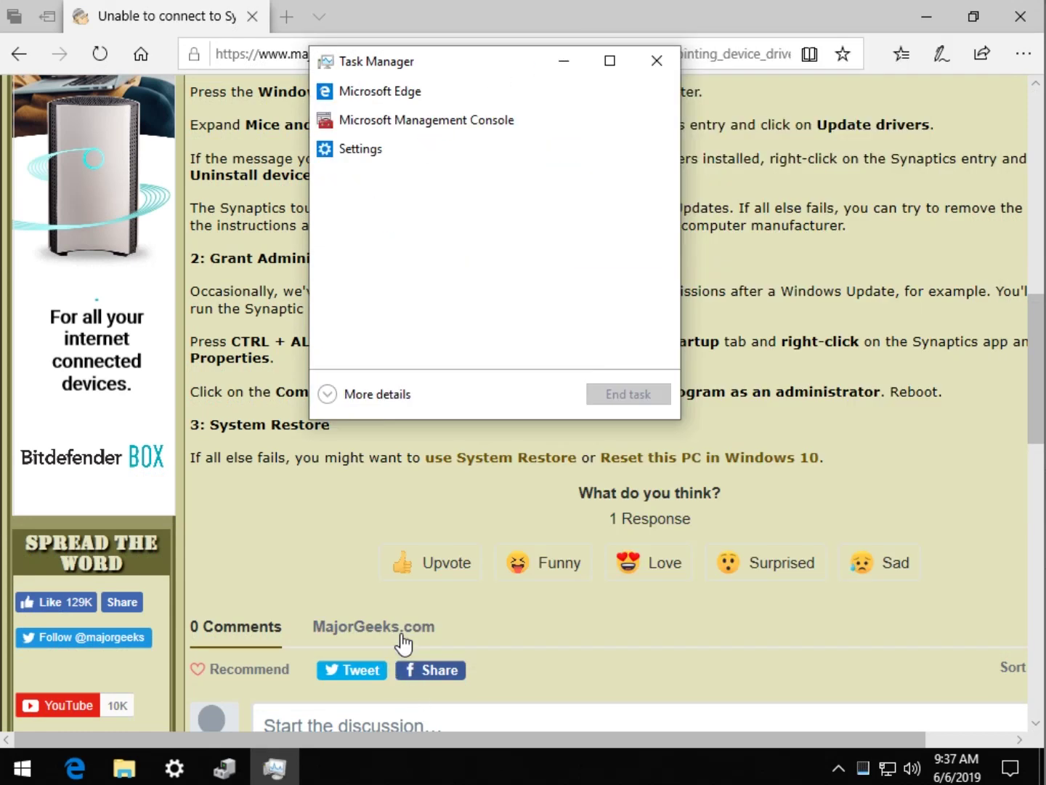
left_click(337, 396)
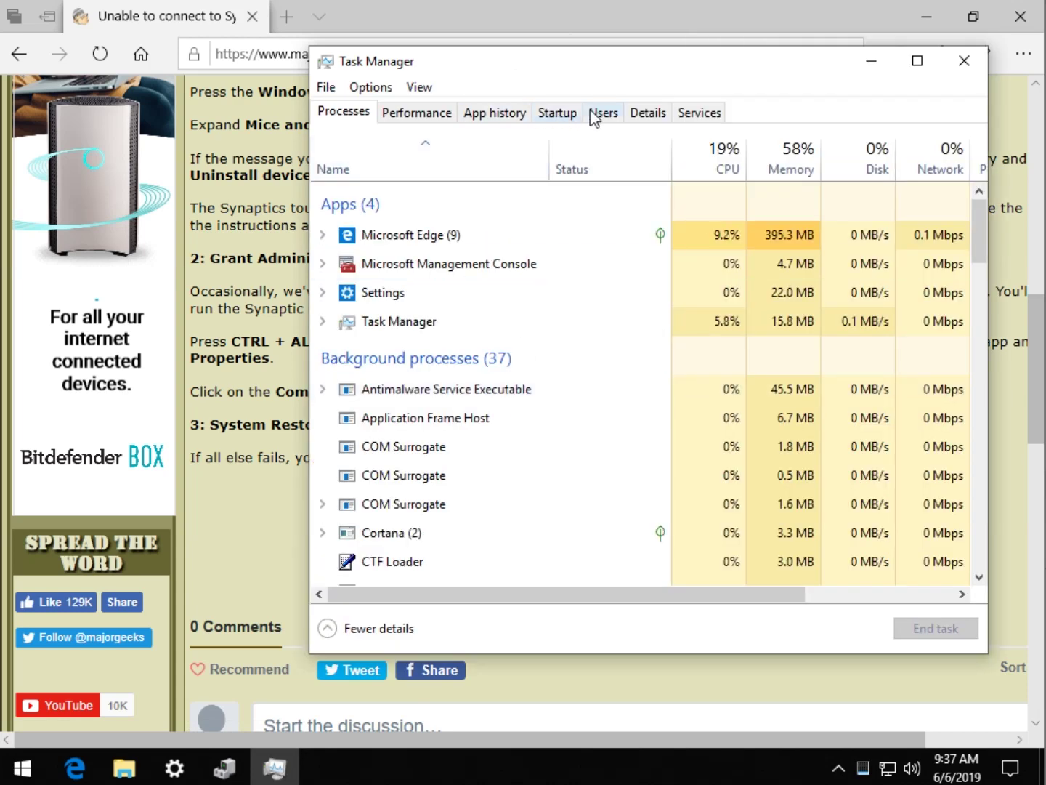
left_click(576, 116)
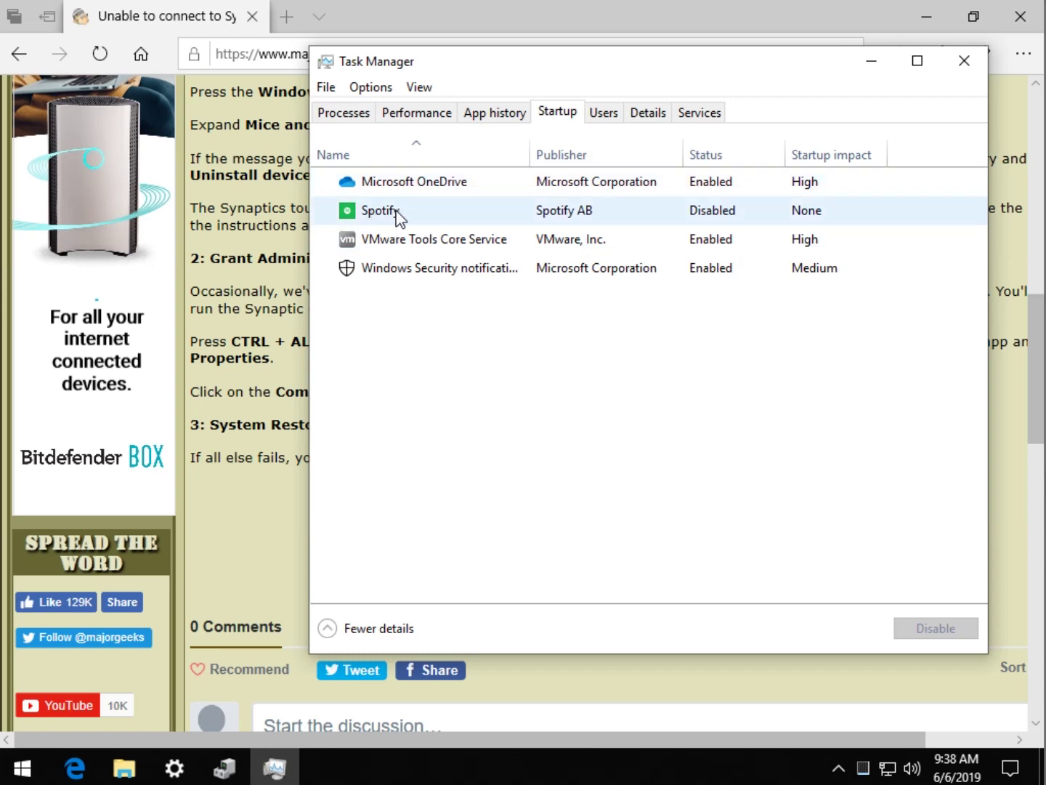
Review VMware Tools Core Service's compatibility properties and close them unchanged.
right_click(403, 244)
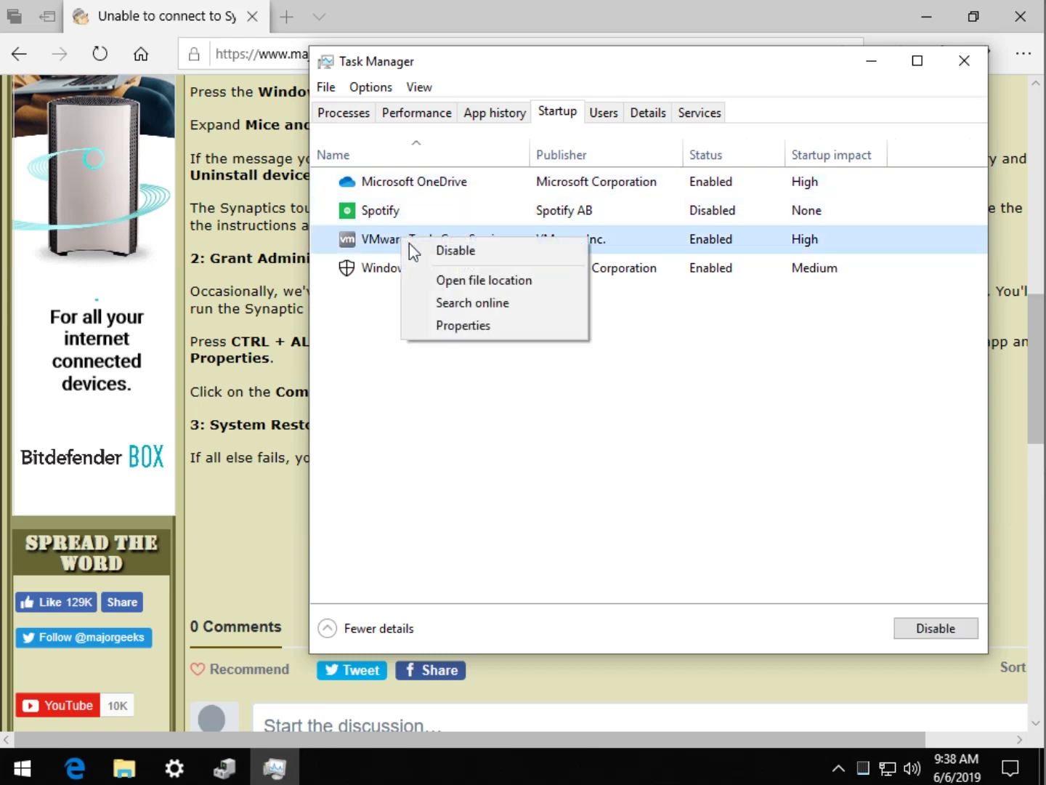
left_click(451, 331)
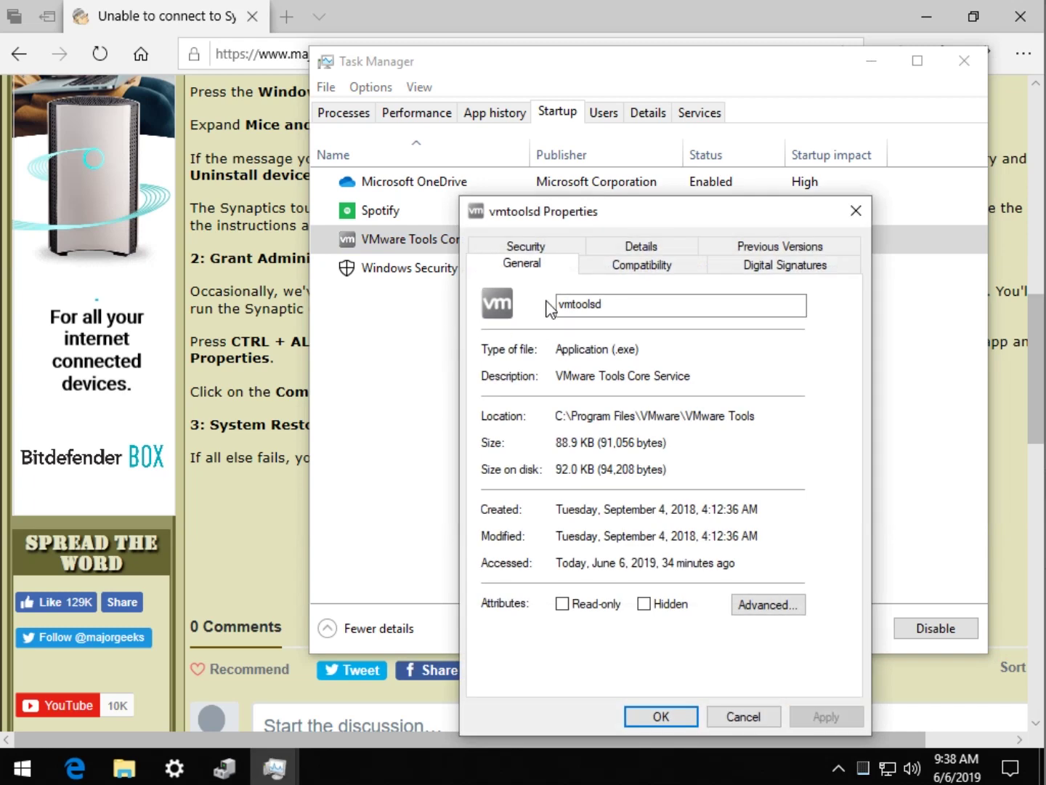
left_click(641, 265)
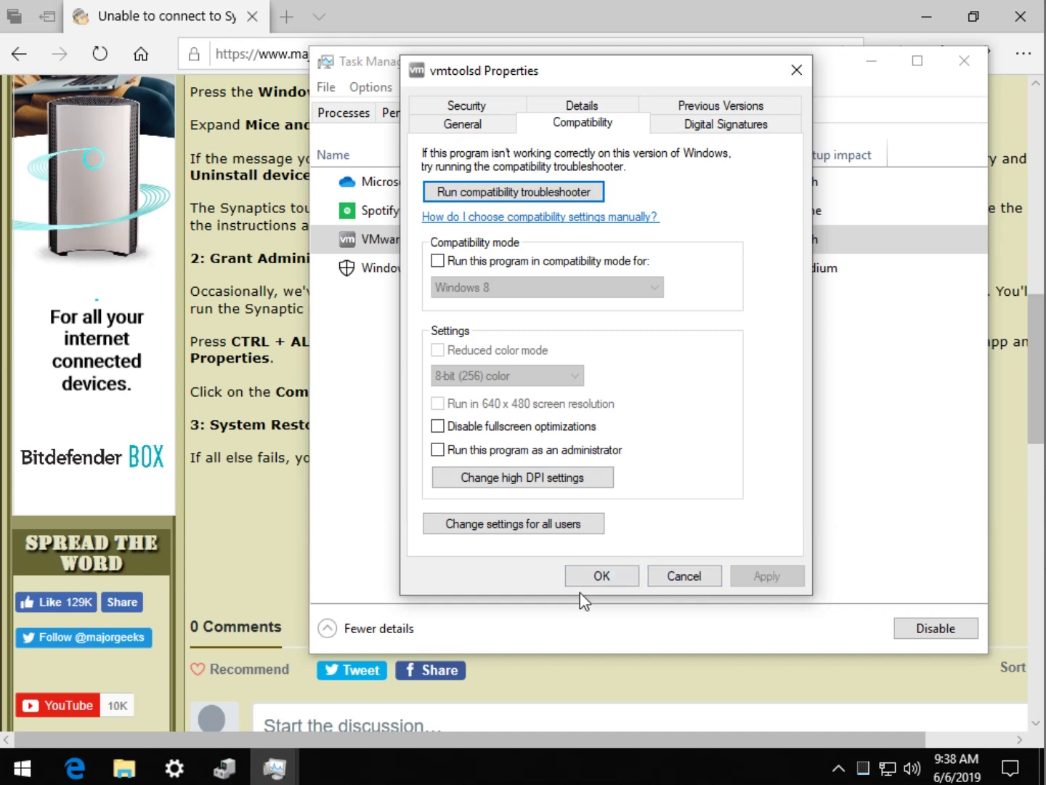
left_click(798, 72)
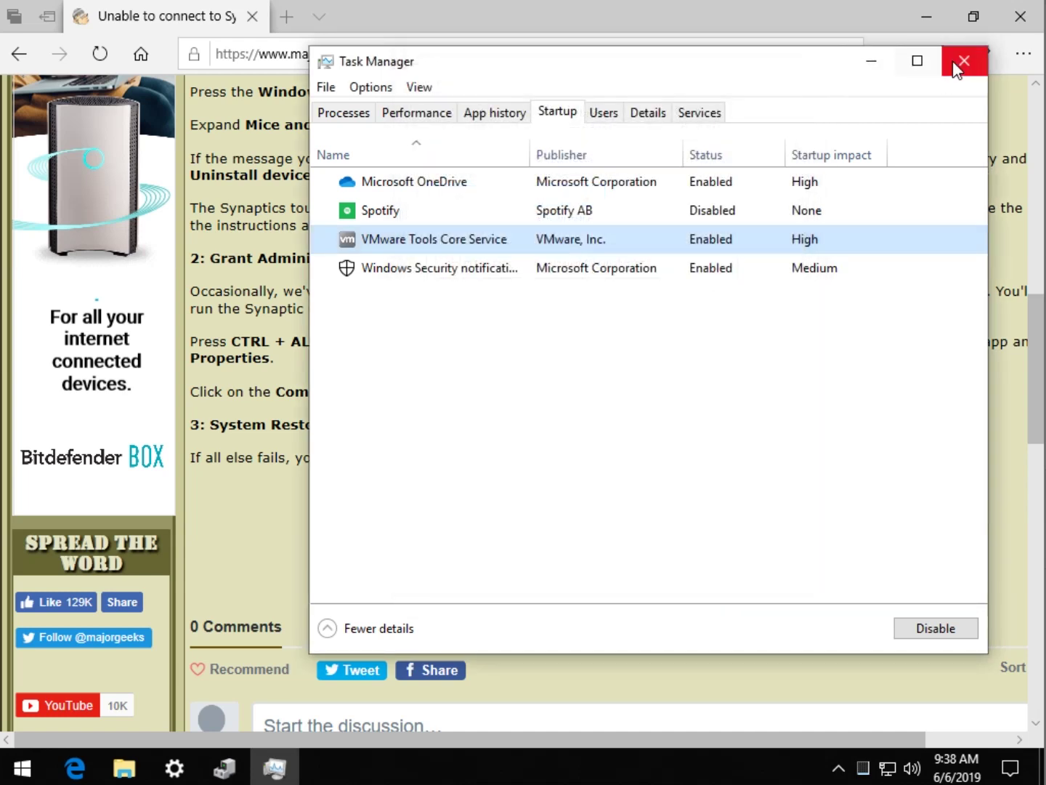
Close Task Manager to return to the MajorGeeks article.
left_click(961, 67)
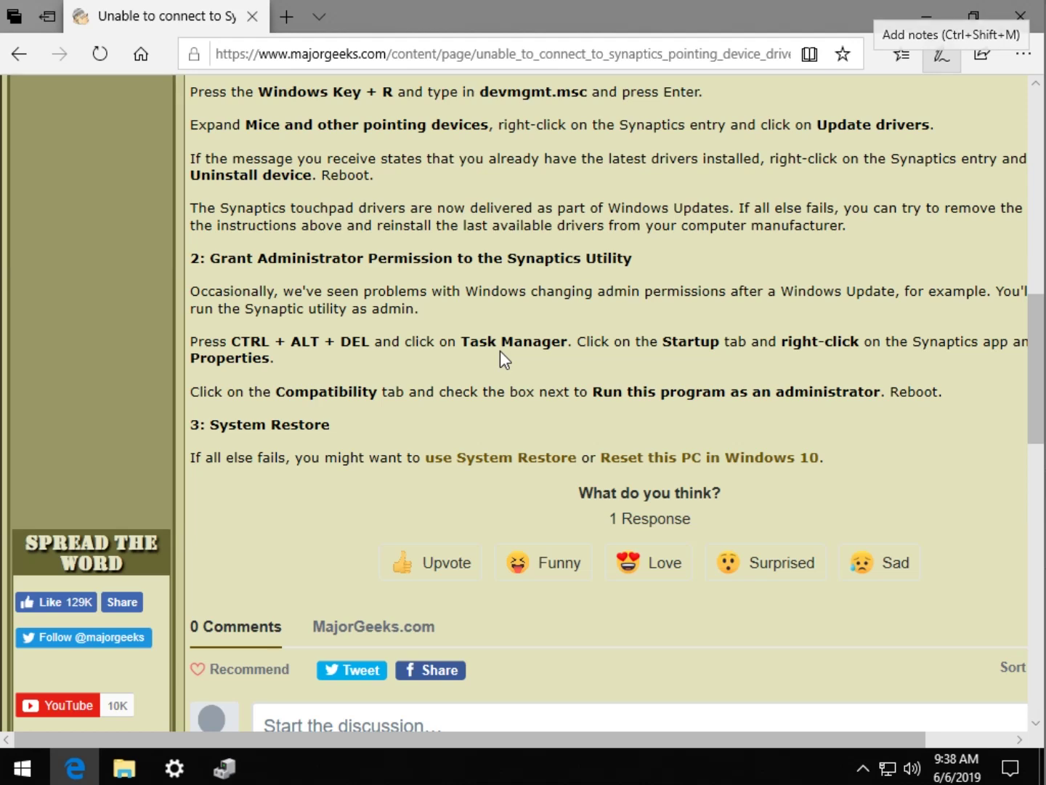
scroll(455, 285, "down", 1)
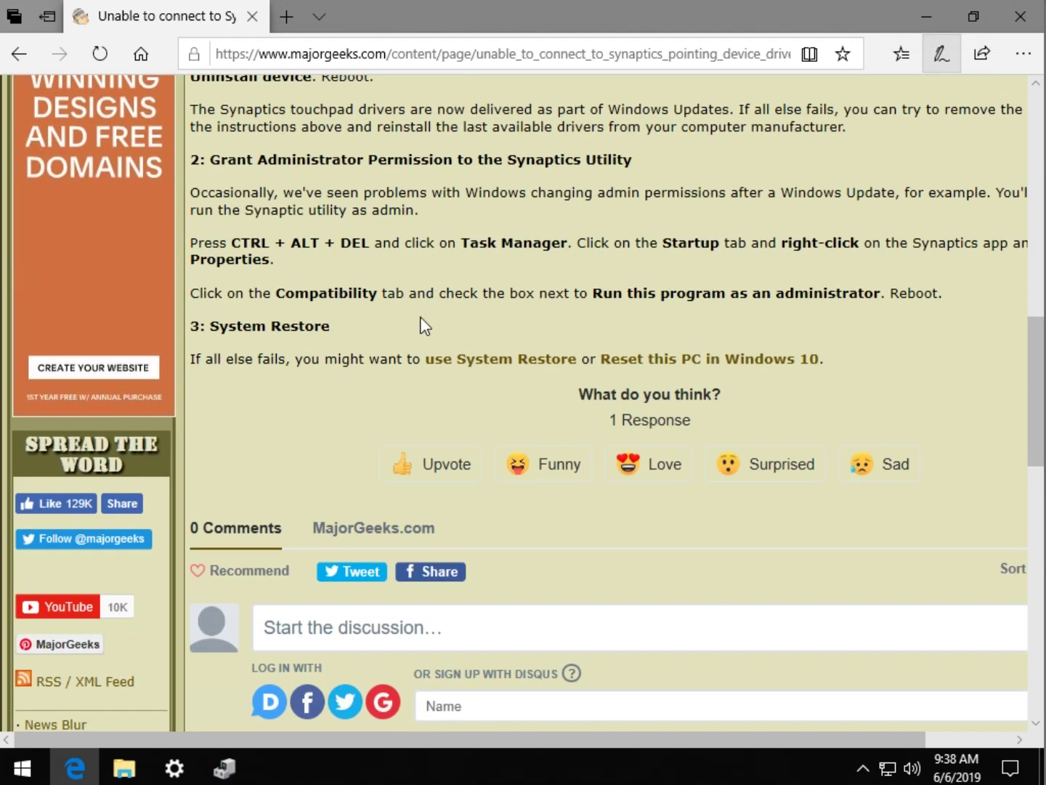
scroll(420, 317, "up", 1)
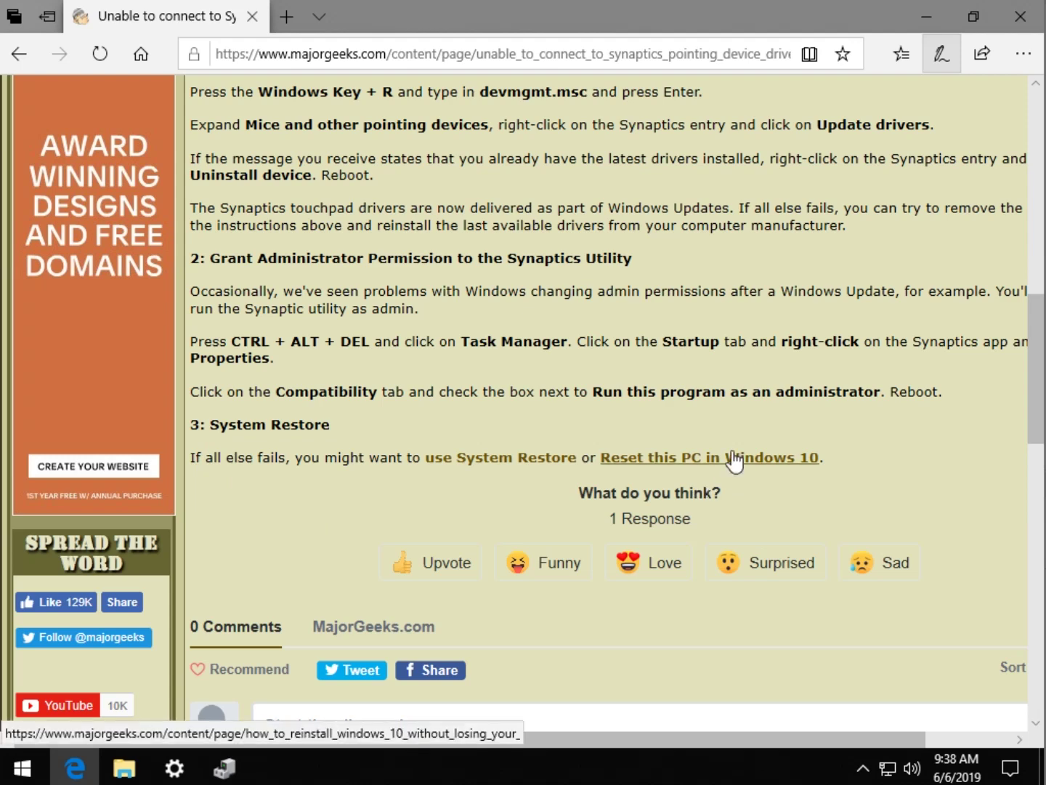
key("super")
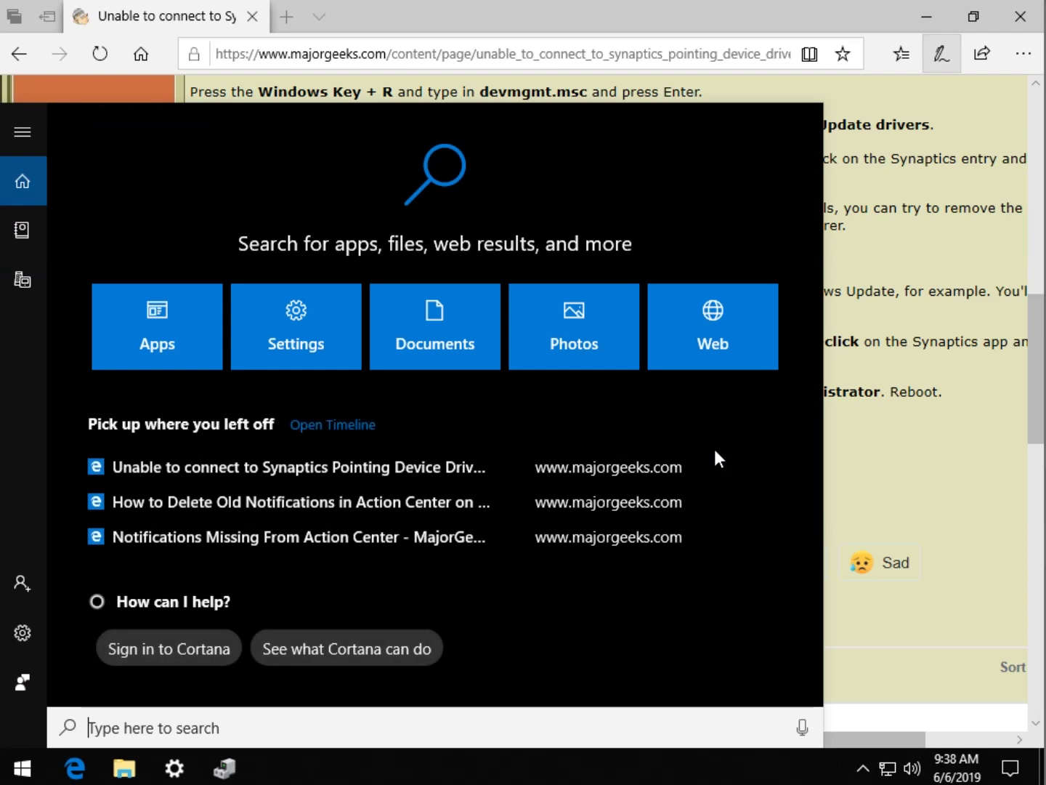
type("reset")
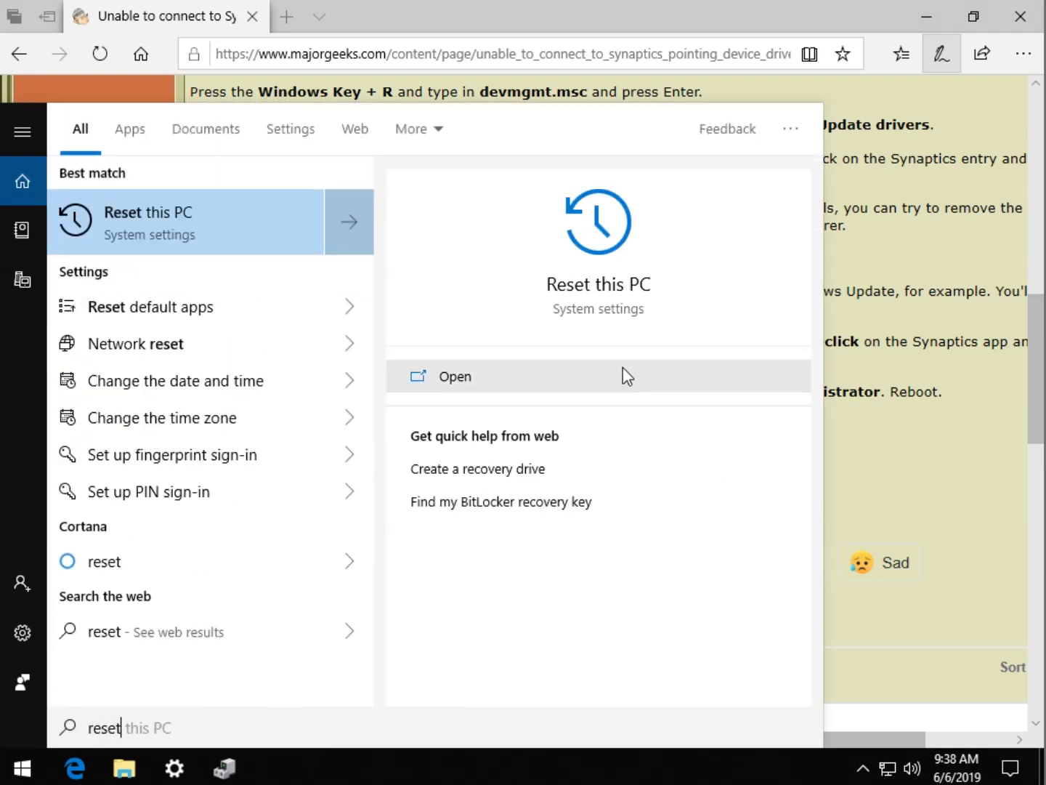
left_click(239, 218)
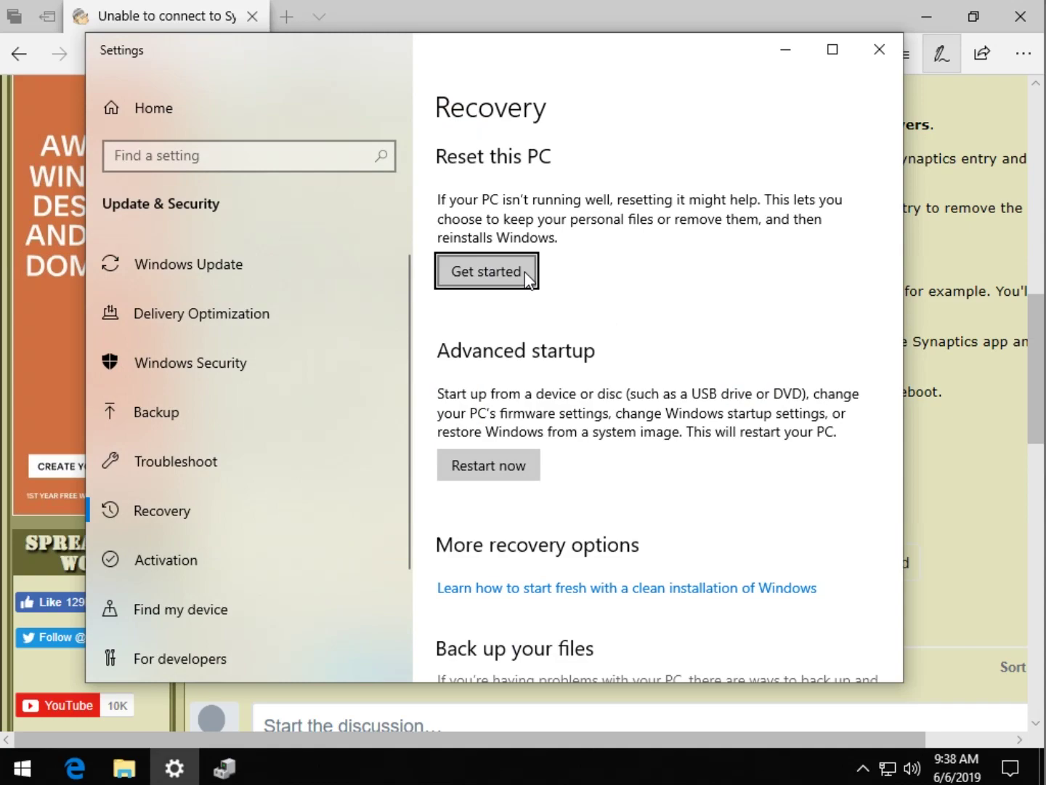
left_click(883, 51)
scroll(840, 302, "up", 1)
scroll(840, 302, "up", 2)
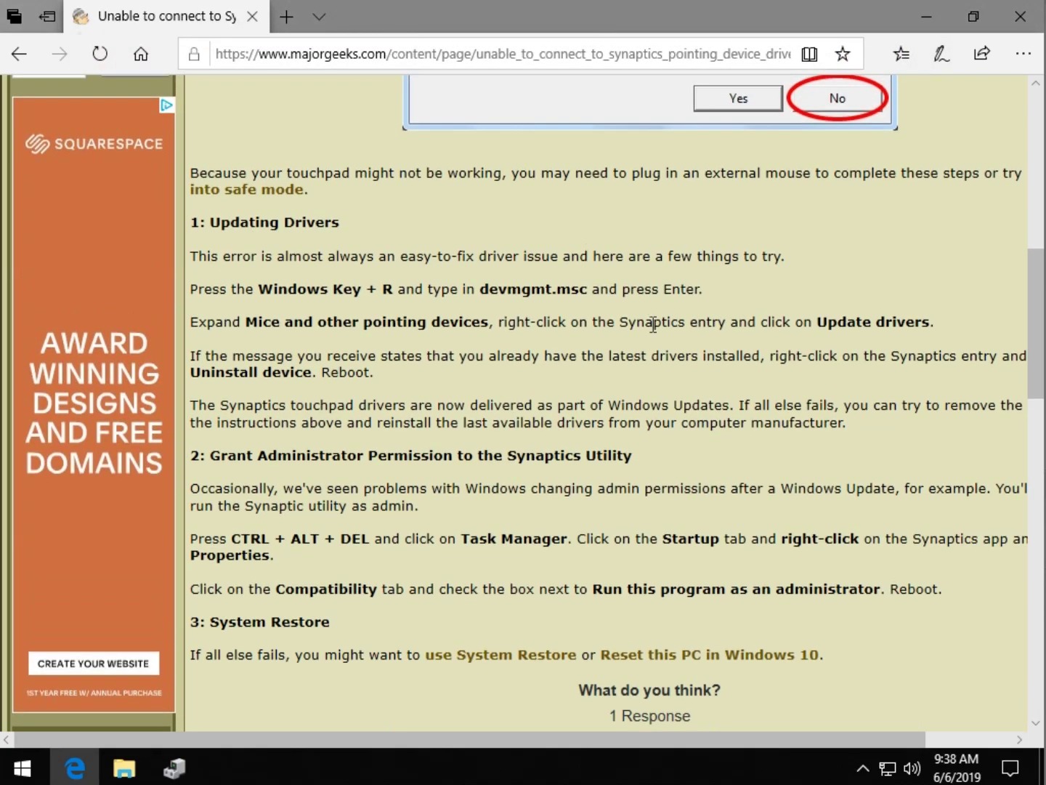
scroll(495, 416, "up", 2)
scroll(379, 438, "up", 2)
scroll(336, 459, "down", 2)
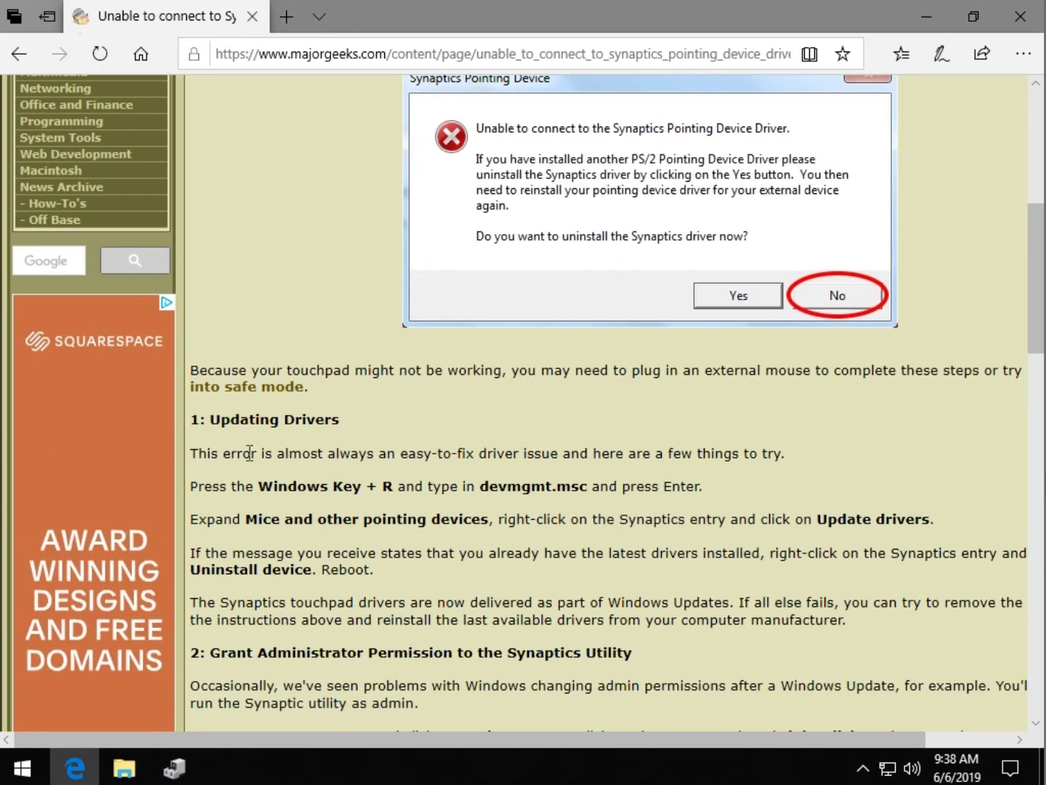
scroll(322, 492, "down", 3)
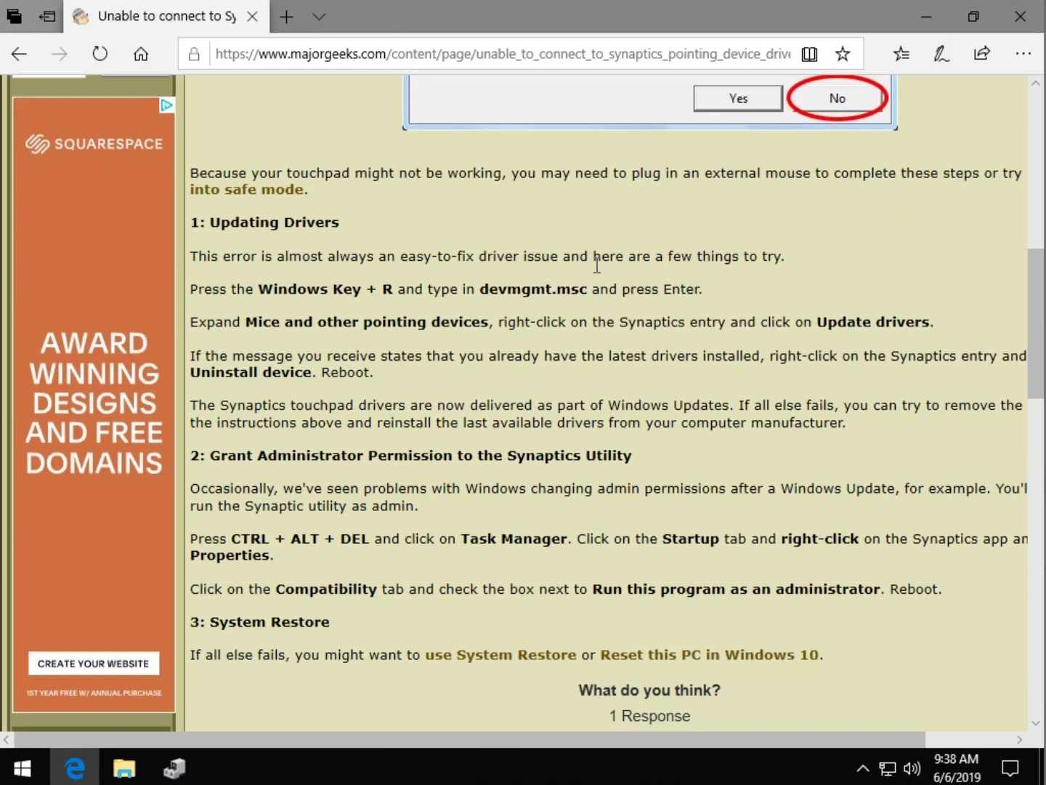
scroll(487, 365, "up", 7)
scroll(455, 419, "up", 2)
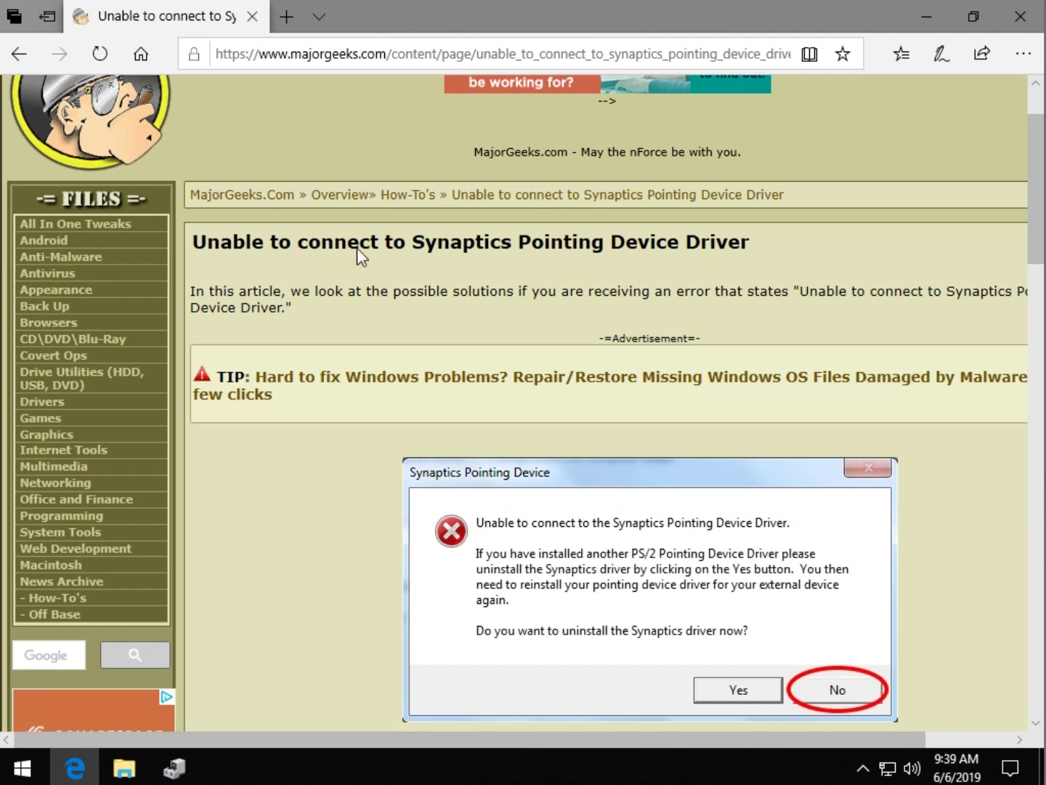
Highlight and deselect the article's title and intro paragraph near the Synaptics error screenshot.
left_click_drag(357, 248, 593, 260)
left_click(593, 260)
left_click_drag(492, 311, 515, 256)
left_click(515, 314)
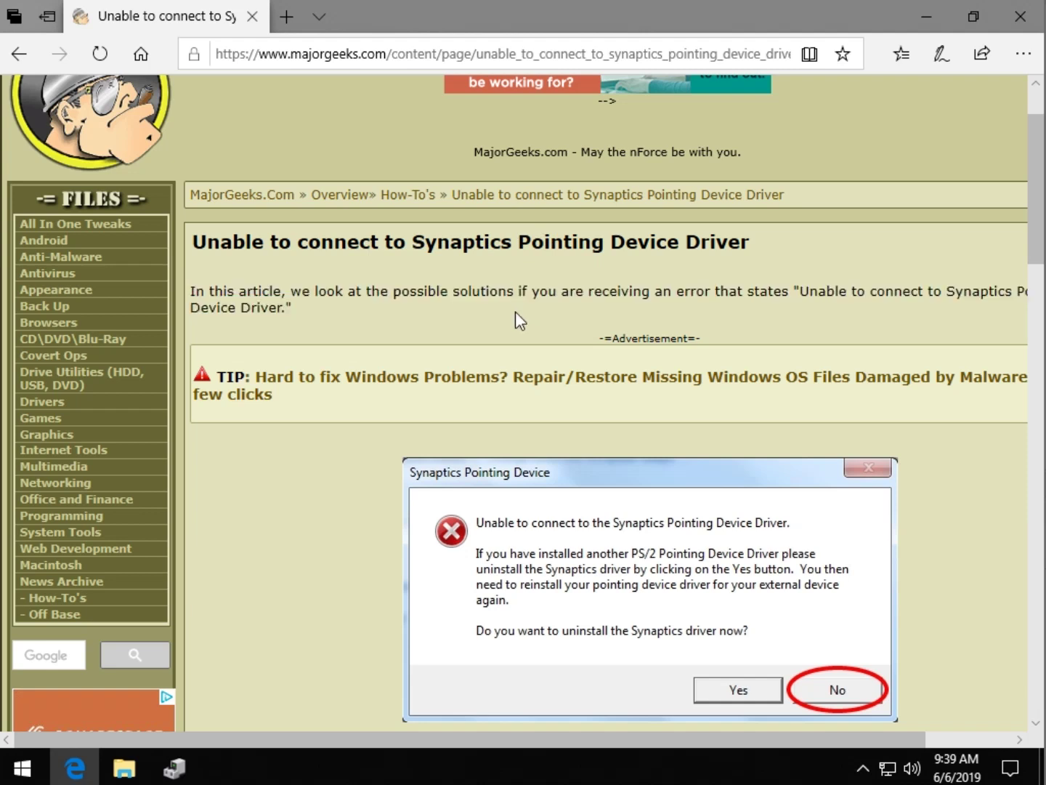